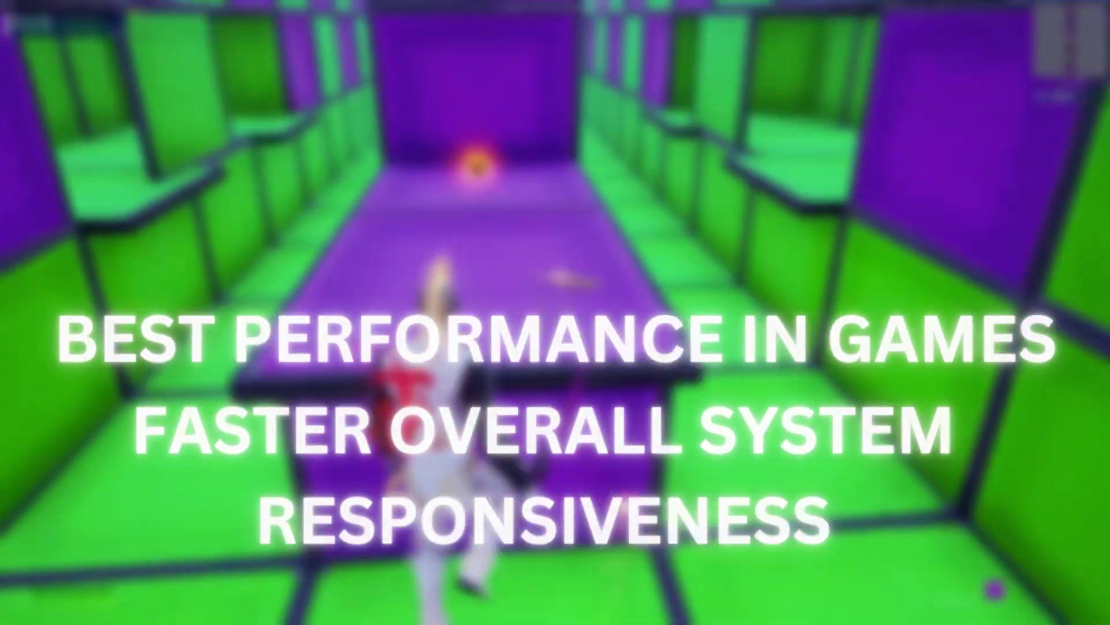
Step: Run the character into the orb, across the green room, onto the ledge and along the corridor
key(w)
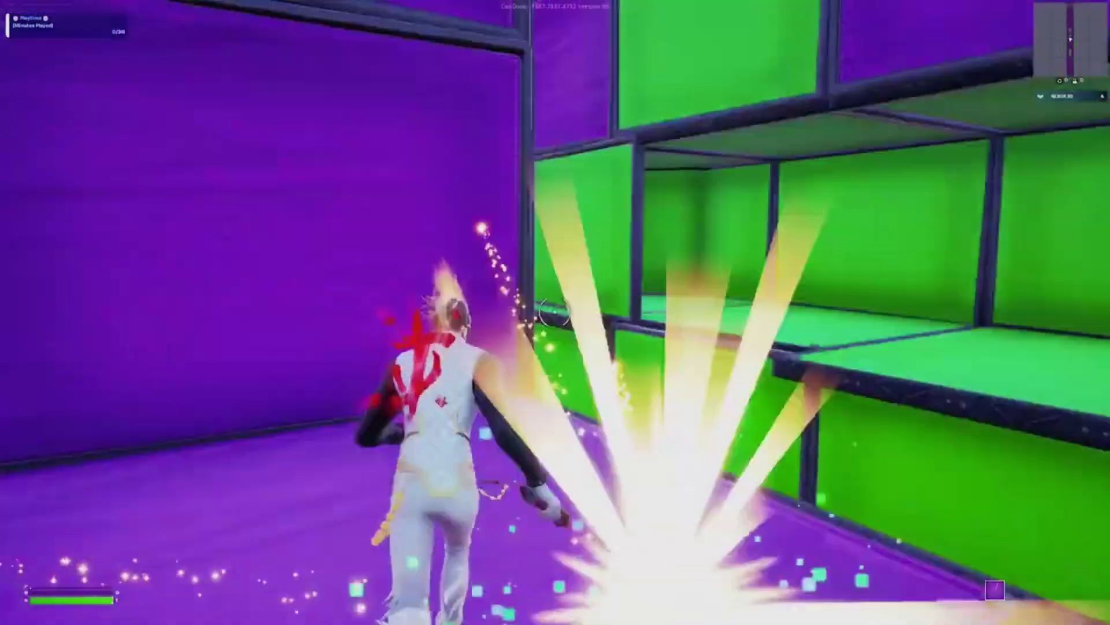
key(w)
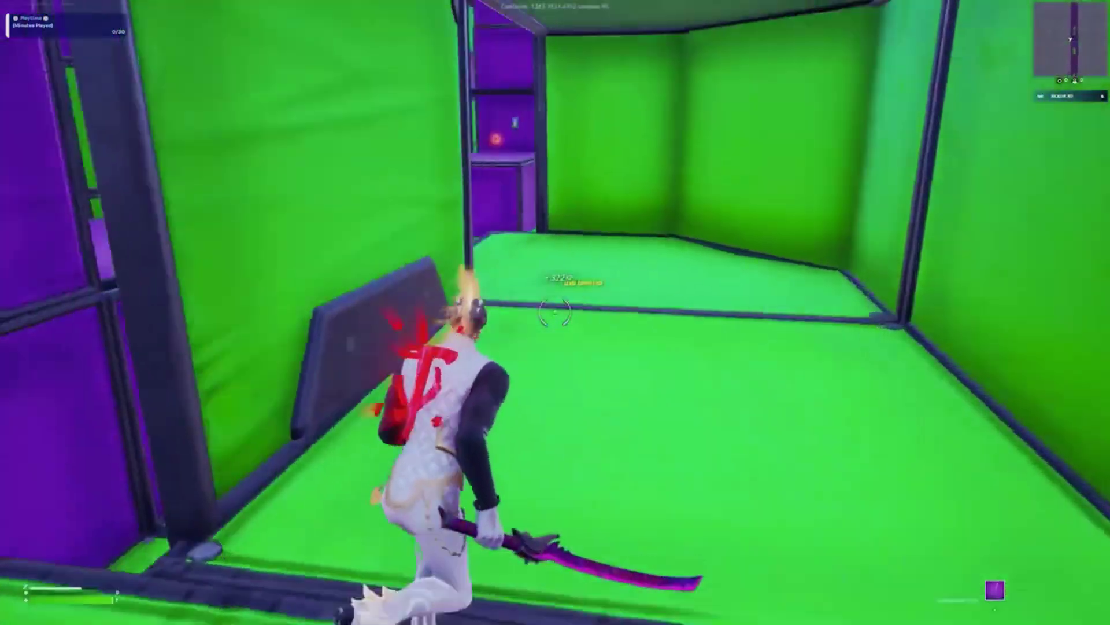
key(w)
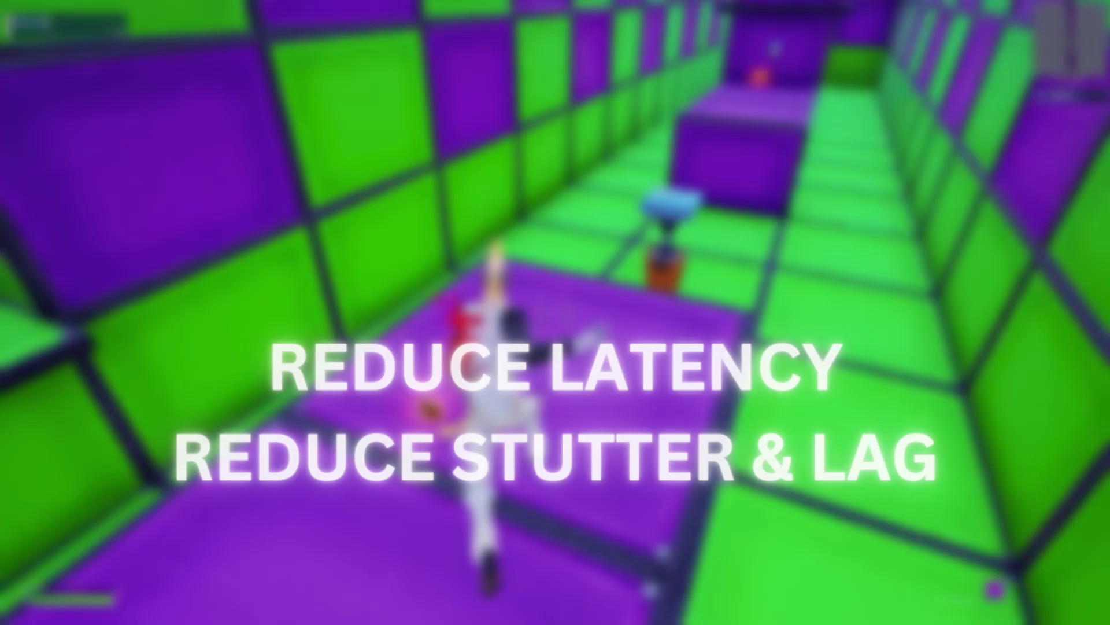
key(w)
key(w)
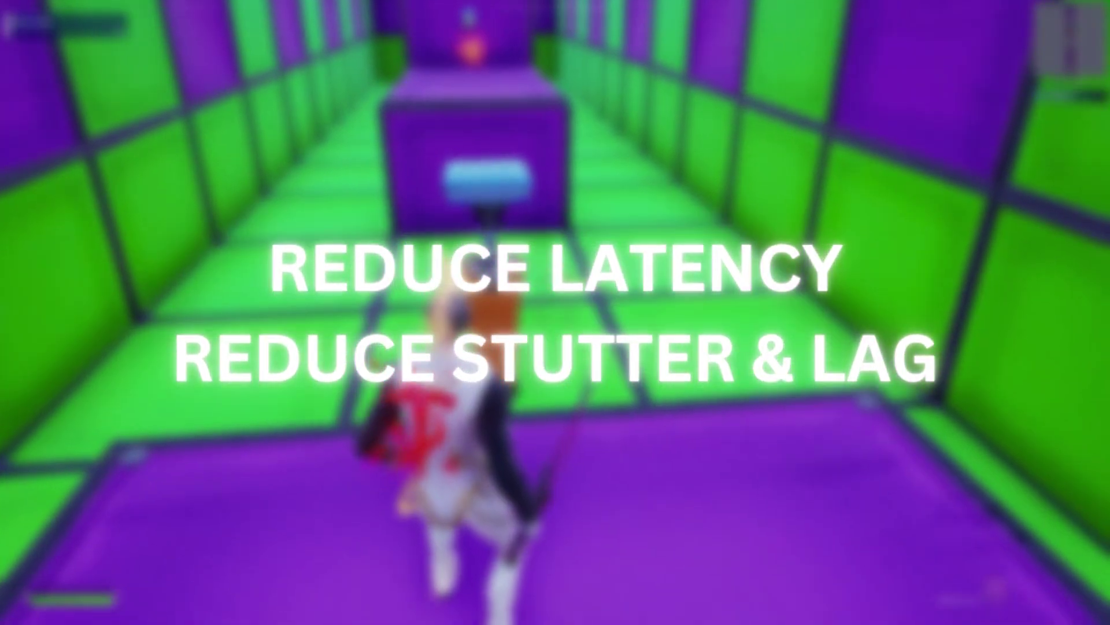
key(w)
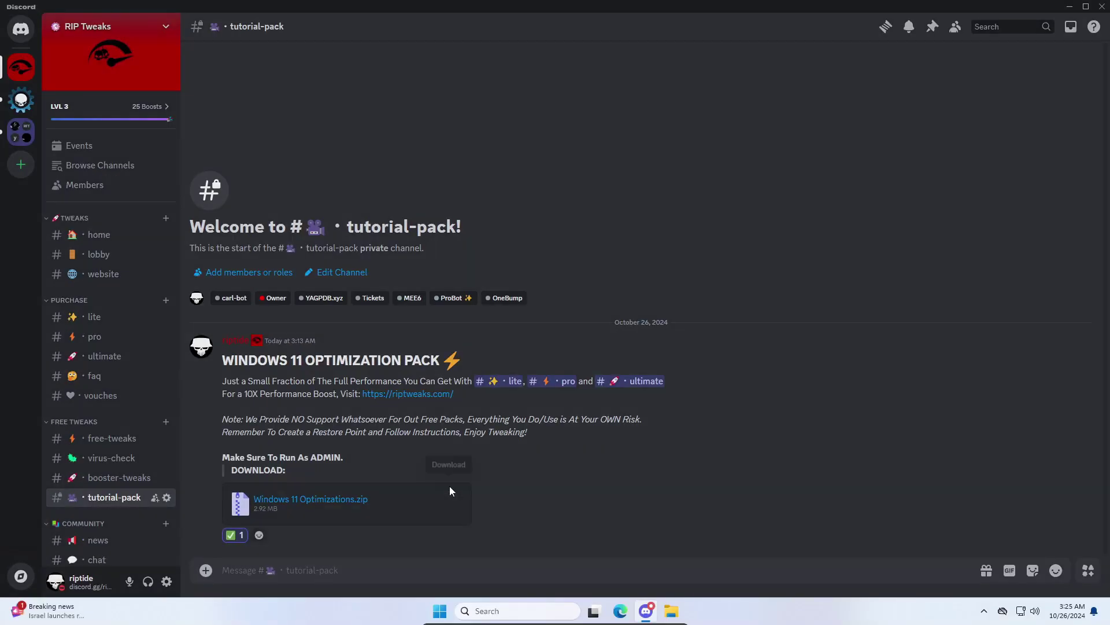
Step: Download the Windows 11 Optimizations.zip attachment, continuing past the danger warning
click(450, 490)
click(599, 348)
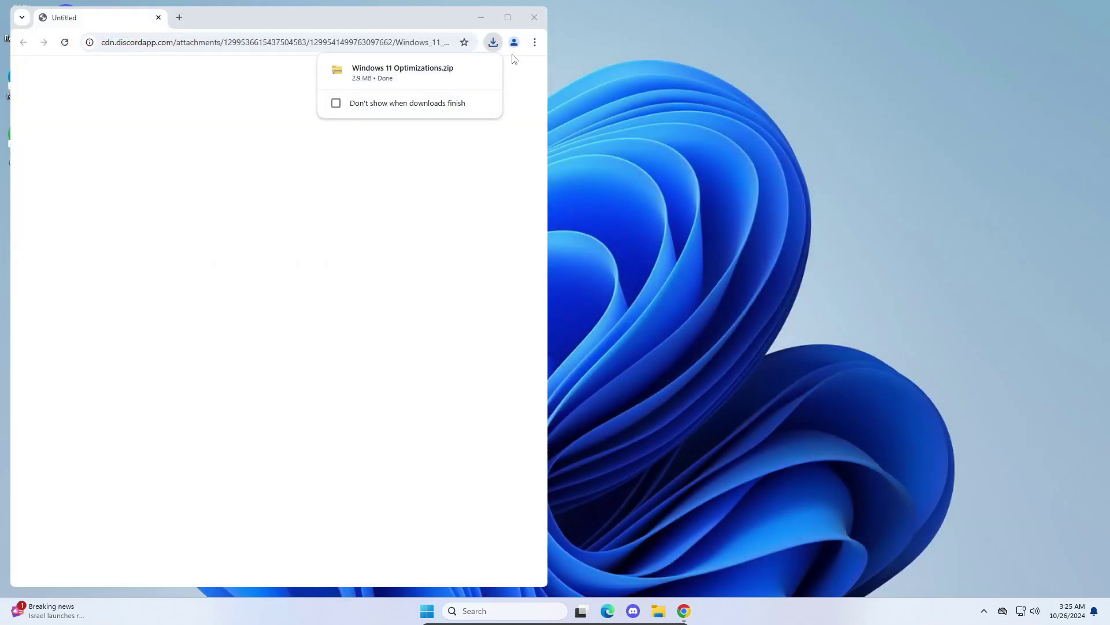
Step: Save the zip to the desktop, extract its Windows 11 Optimizations folder there, and open 1. Start maximized
drag(660, 188, 661, 188)
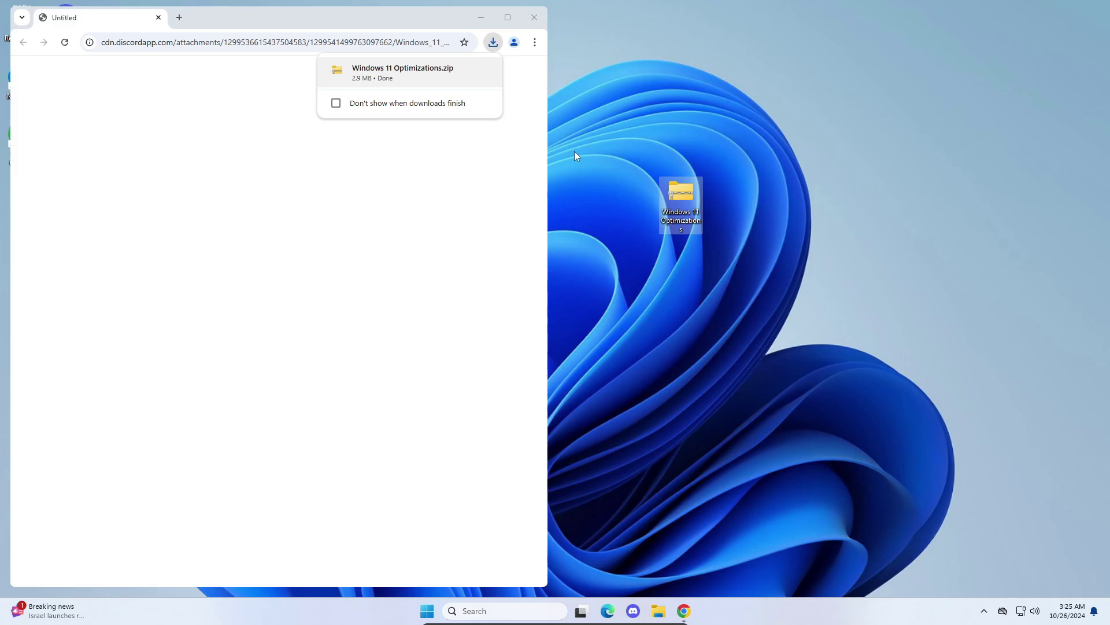
click(533, 18)
double_click(679, 194)
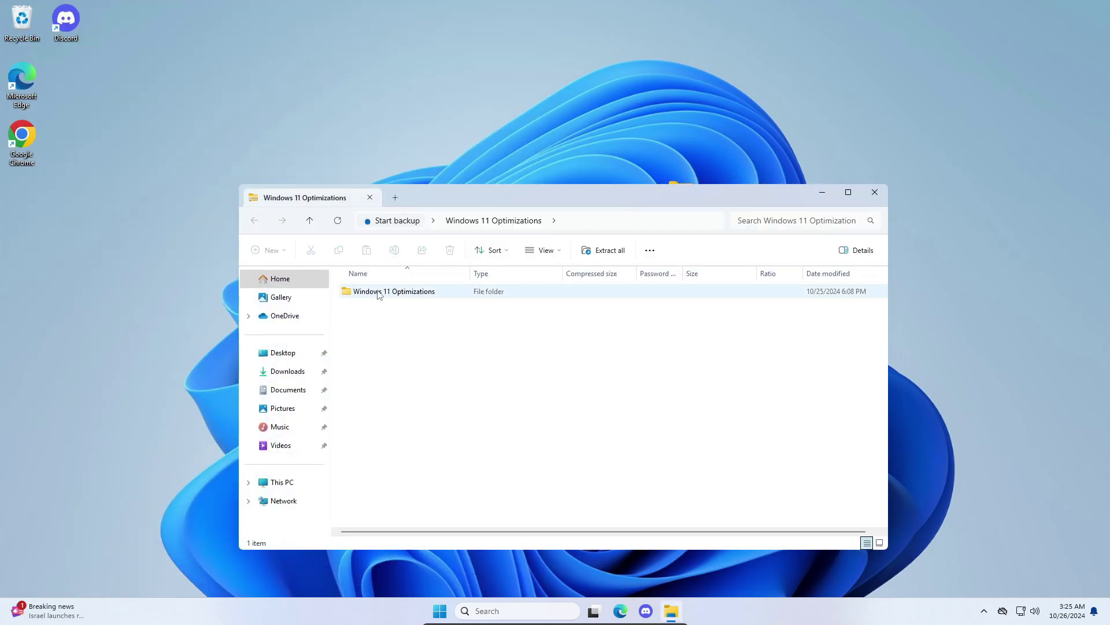
drag(379, 294, 527, 100)
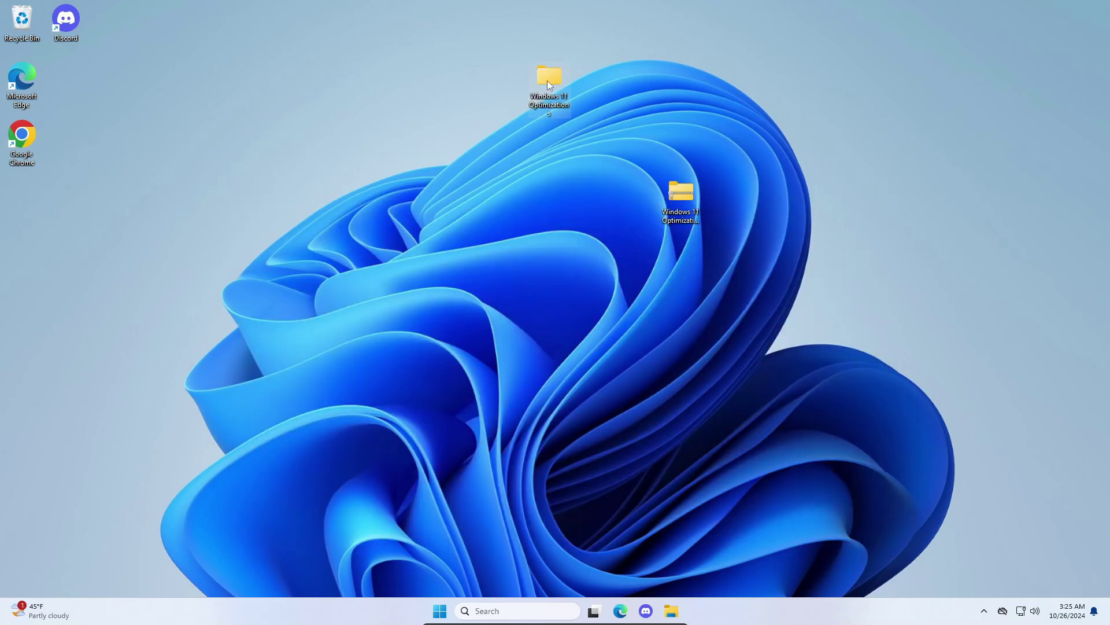
double_click(547, 81)
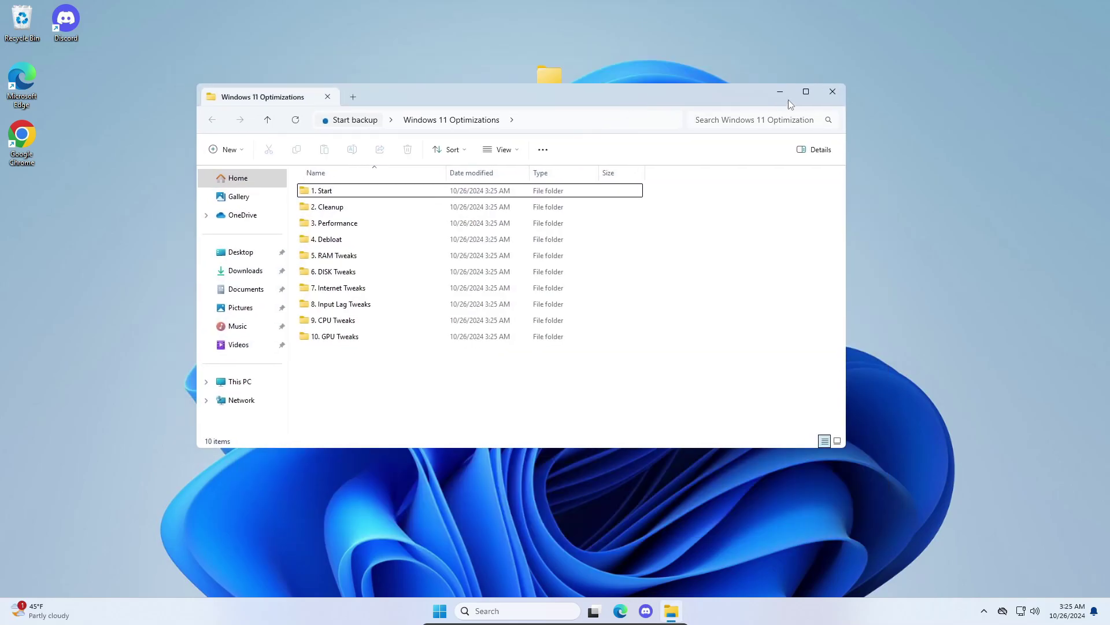
click(780, 62)
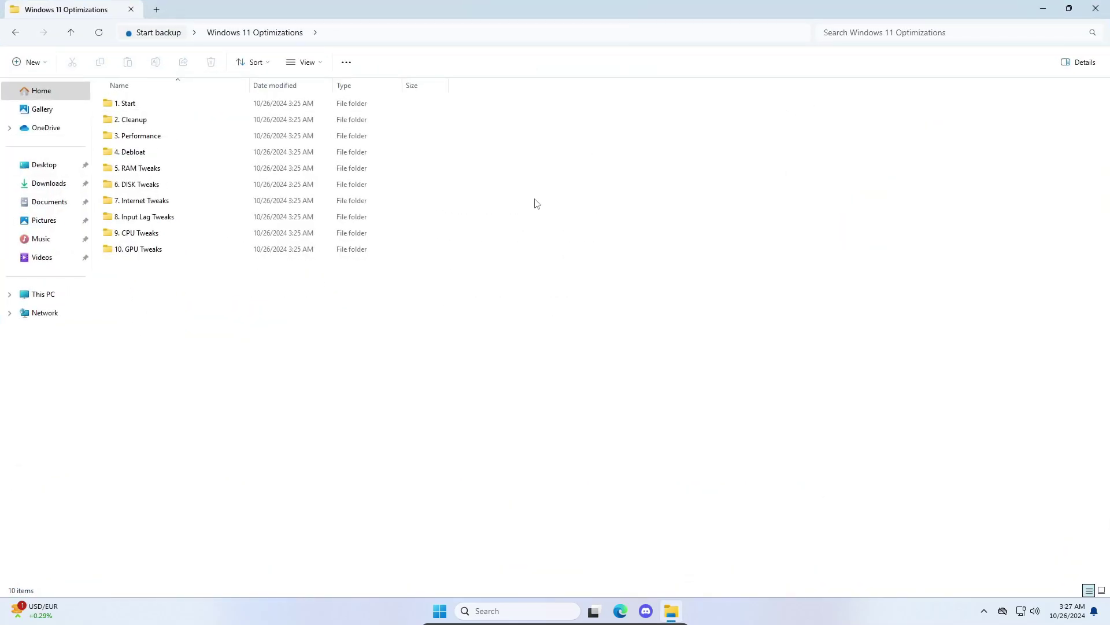
double_click(293, 105)
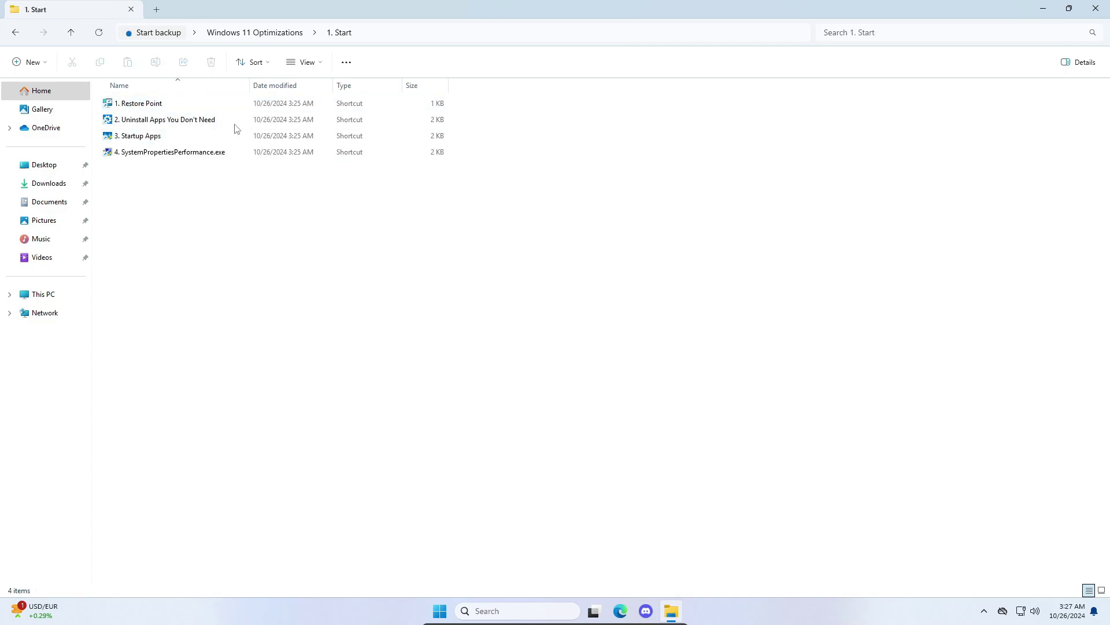
Step: Create a manual restore point described 'rp tweaked' from 1. Restore Point
double_click(211, 105)
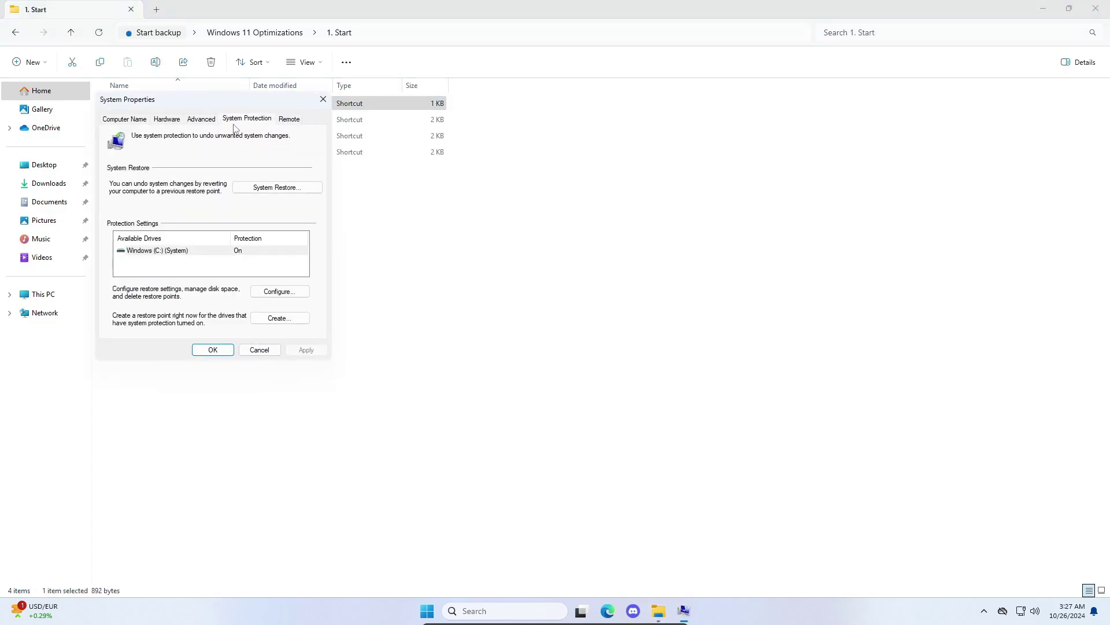
drag(236, 110, 447, 185)
click(492, 392)
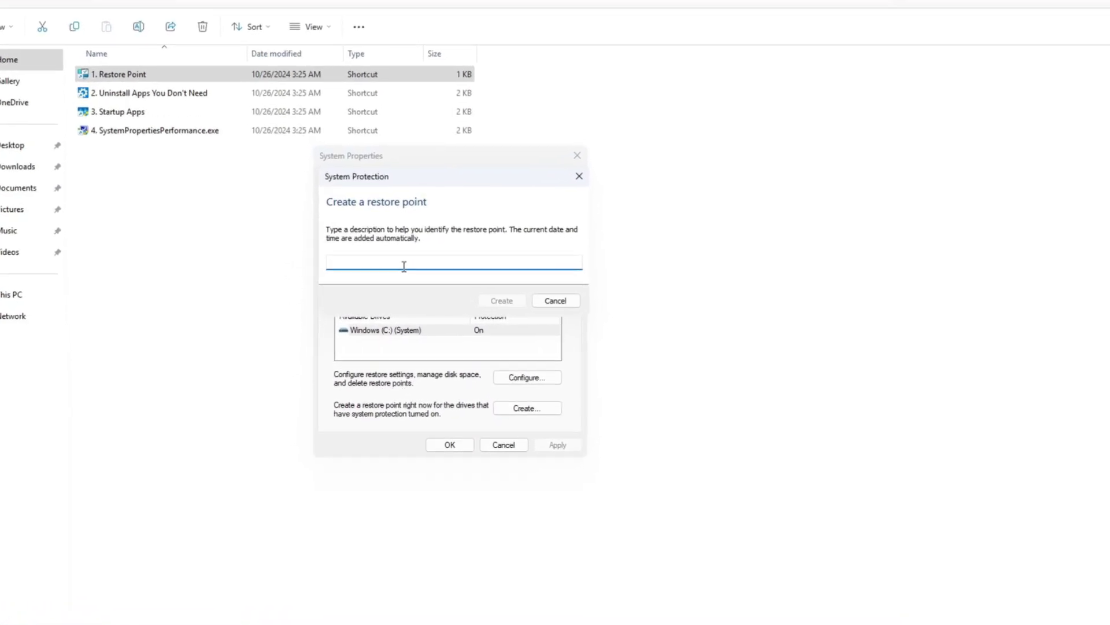
text(rp tweaked)
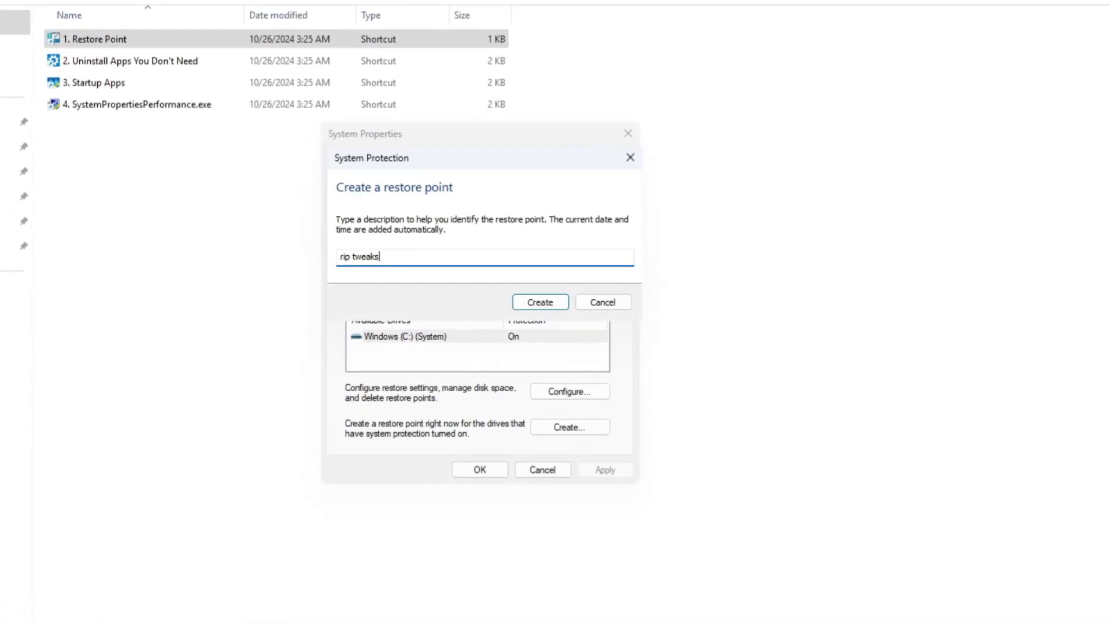
key(Return)
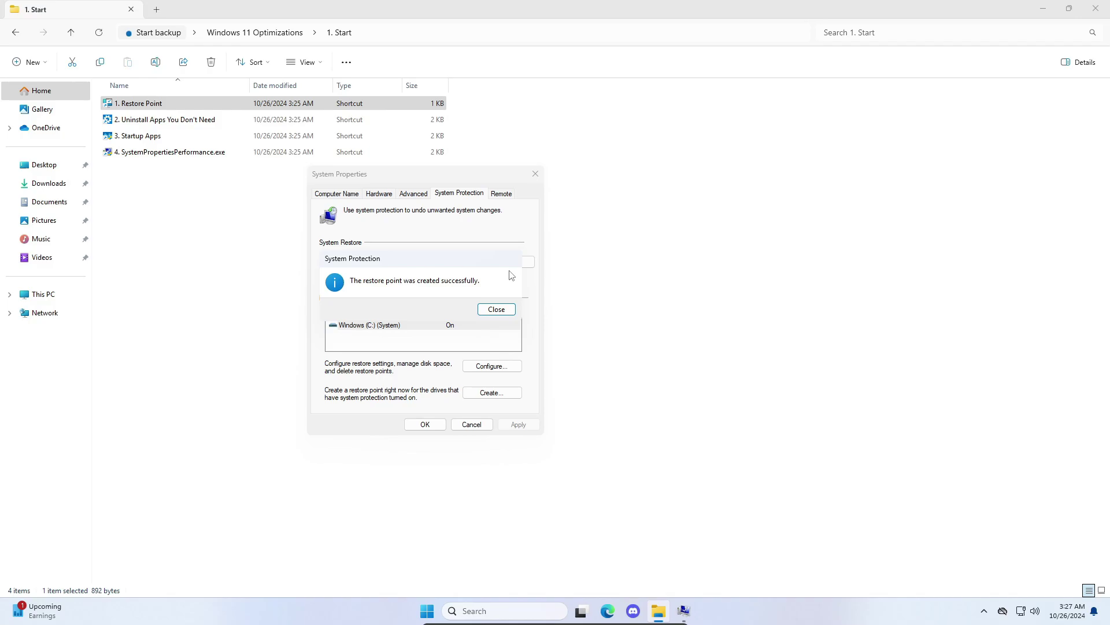
click(496, 309)
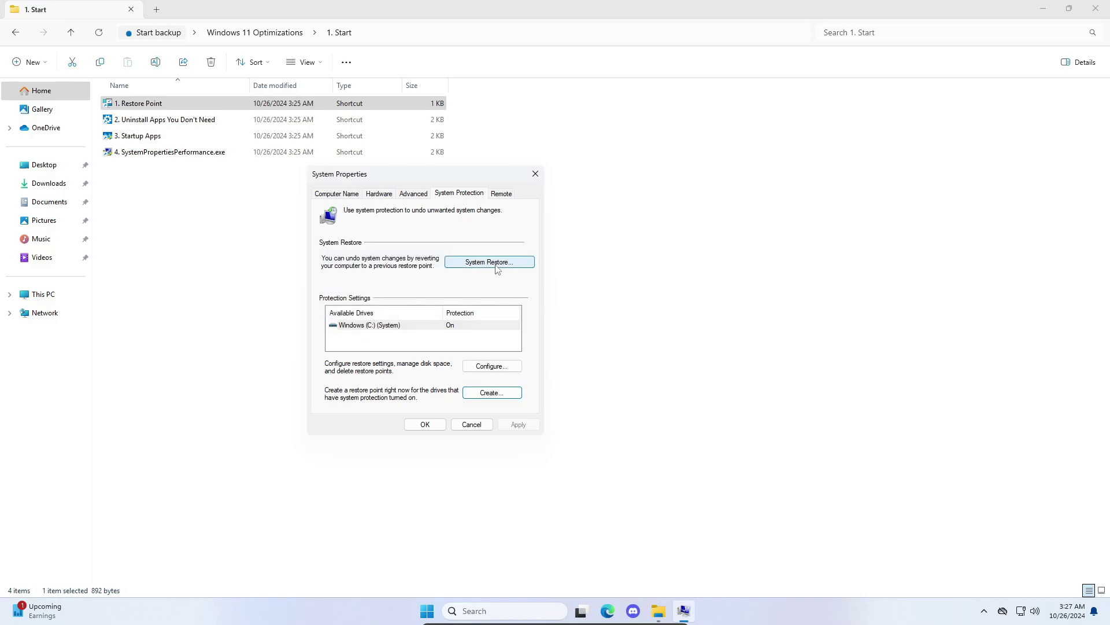
Step: Confirm the new restore point is listed in System Restore, then cancel without restoring
click(496, 264)
click(644, 434)
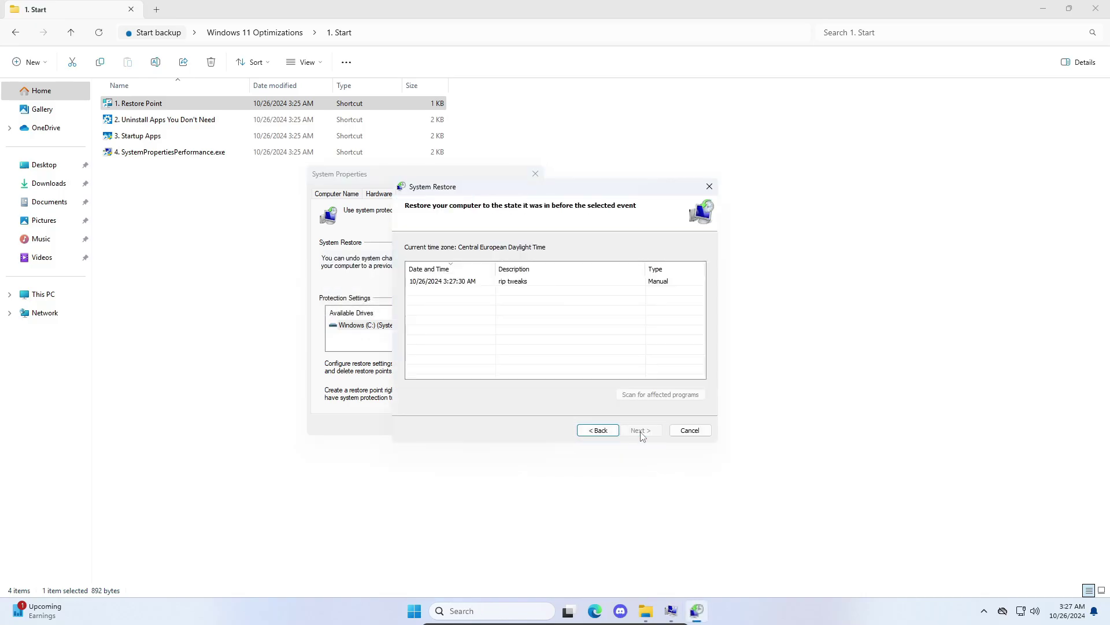
click(479, 284)
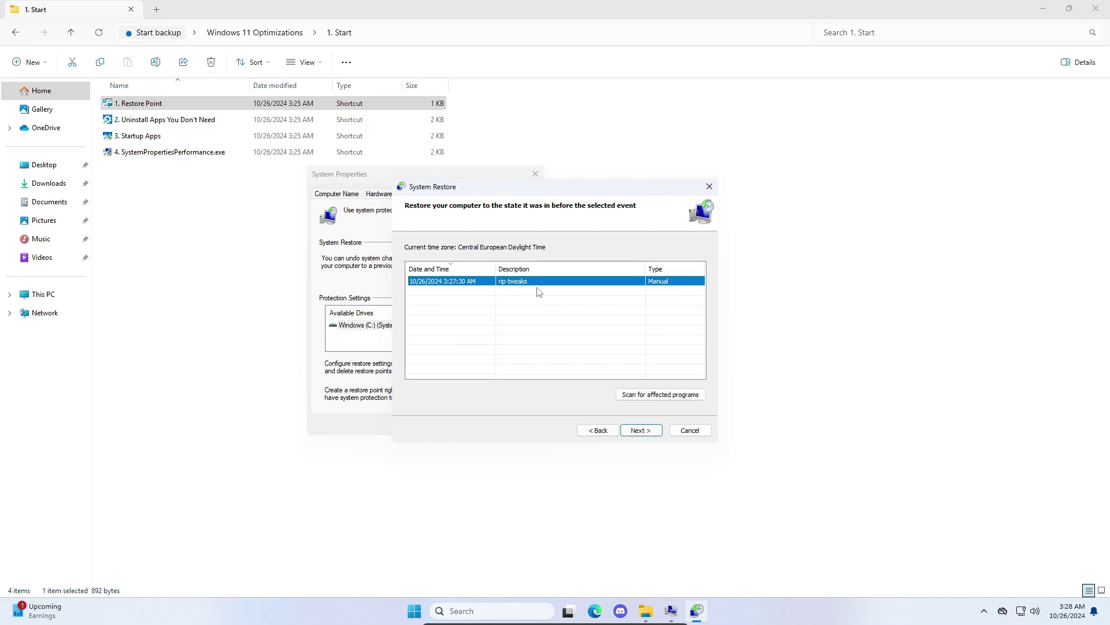
click(641, 434)
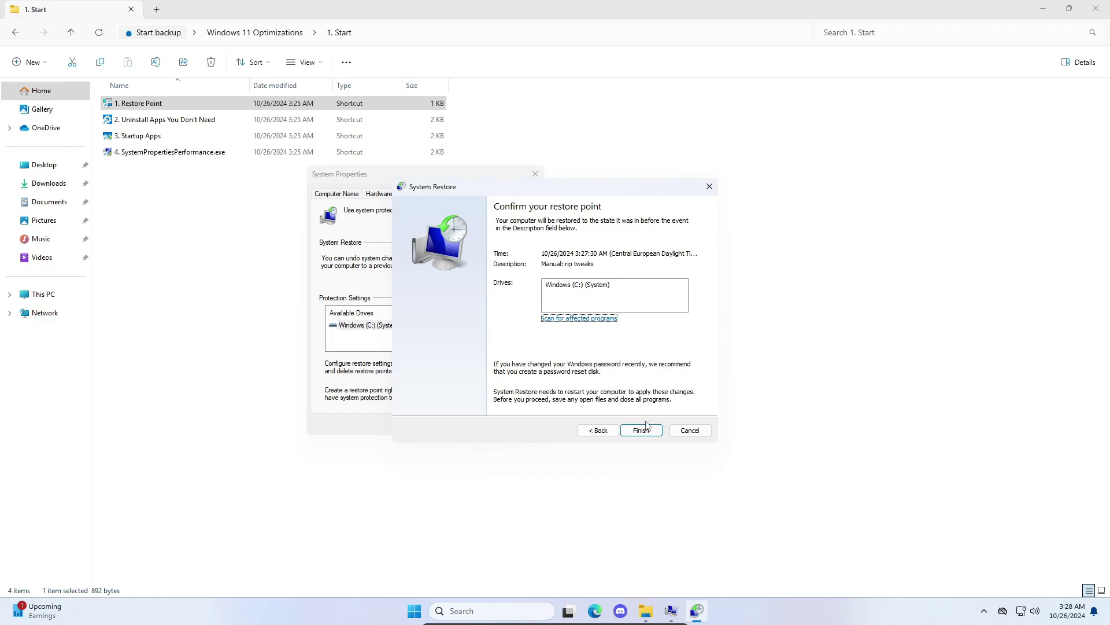
click(225, 122)
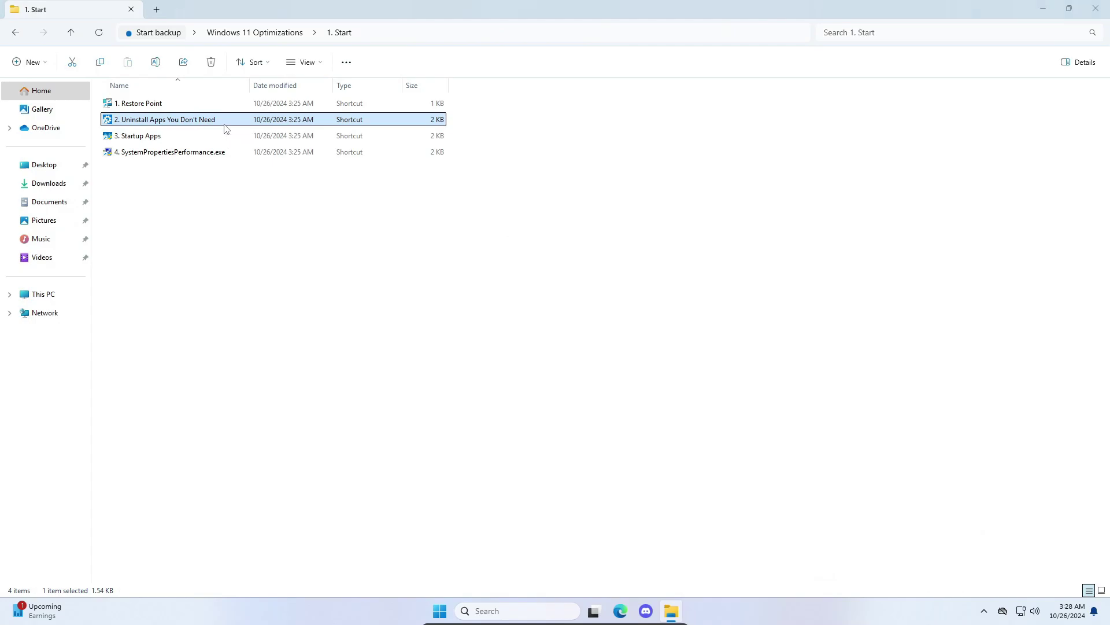
Step: Uninstall LatencyMon 7.31 from the installed apps list
double_click(226, 123)
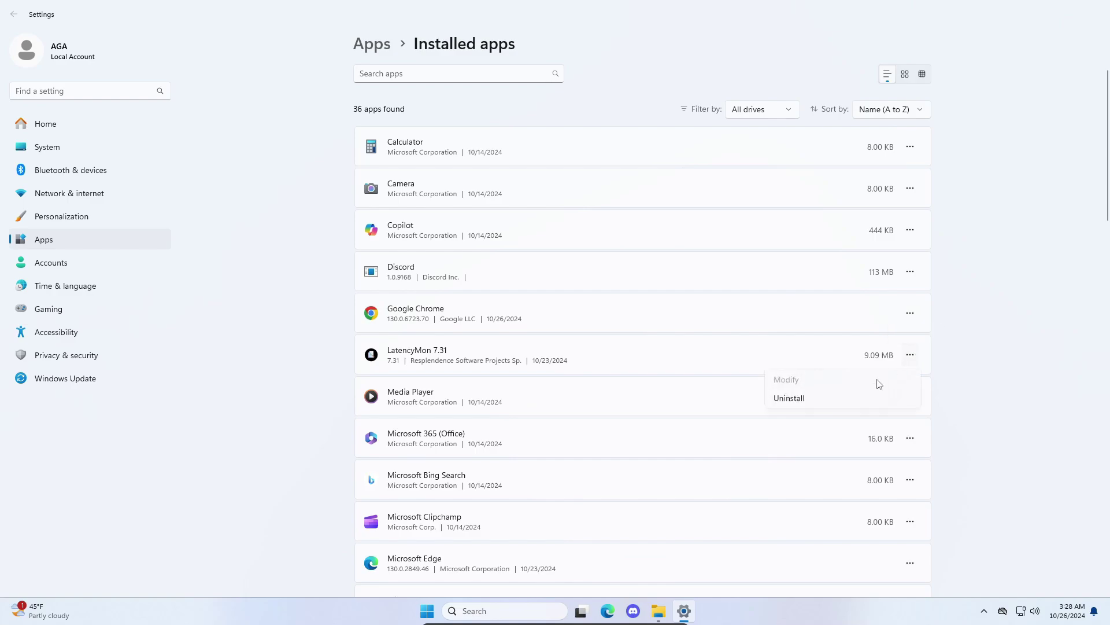
click(850, 401)
click(894, 417)
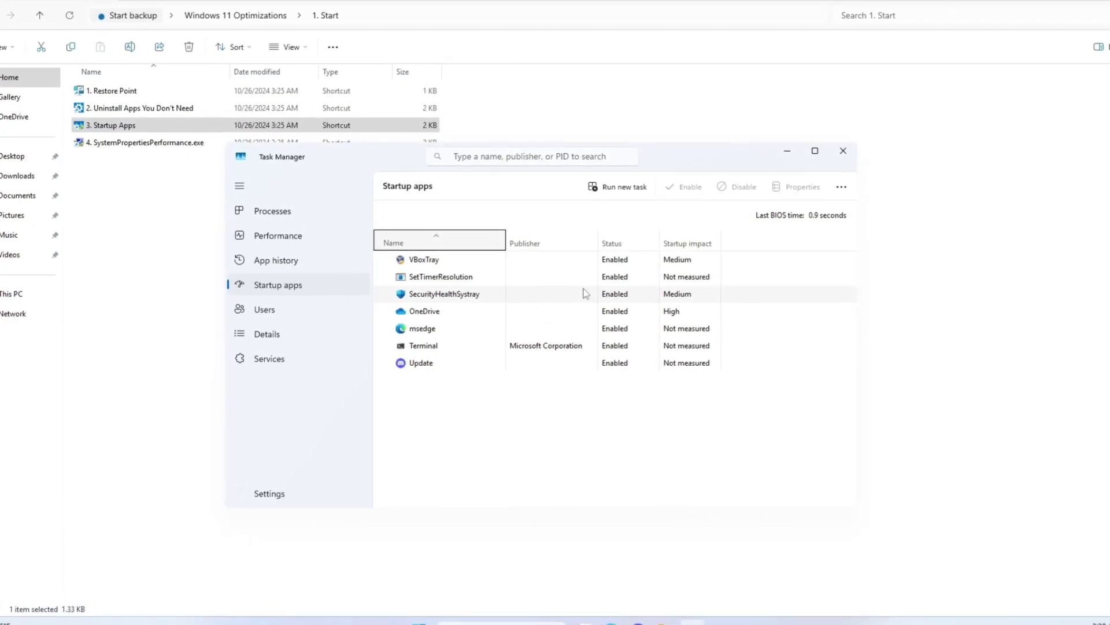
Step: Disable OneDrive, Update and Terminal in Task Manager's startup apps list
right_click(582, 321)
click(613, 330)
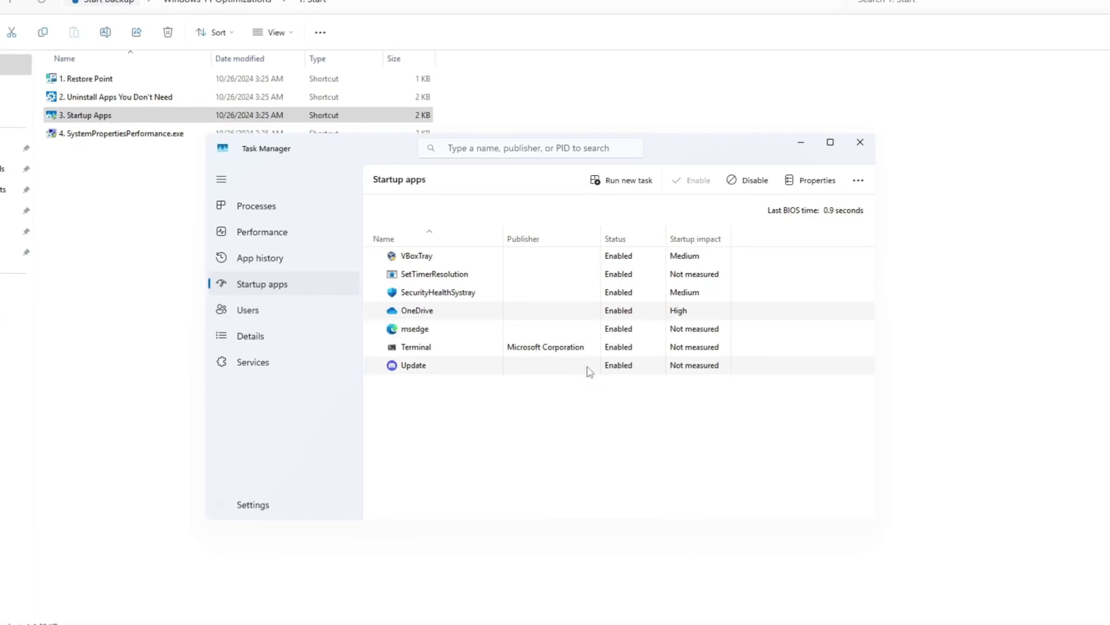
click(588, 370)
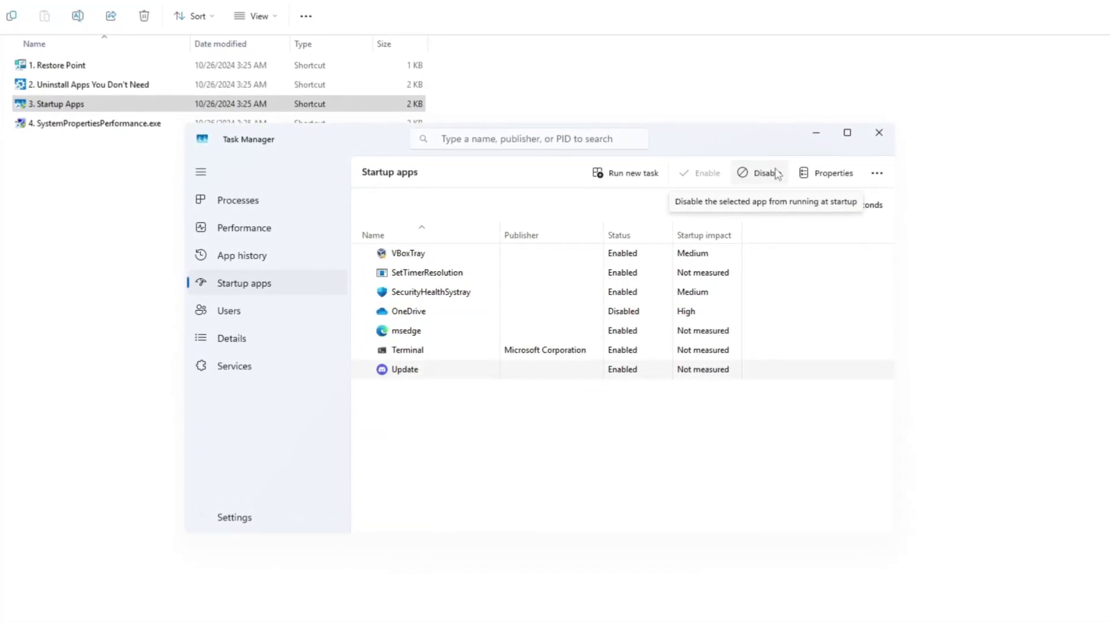
click(747, 176)
right_click(476, 358)
click(520, 362)
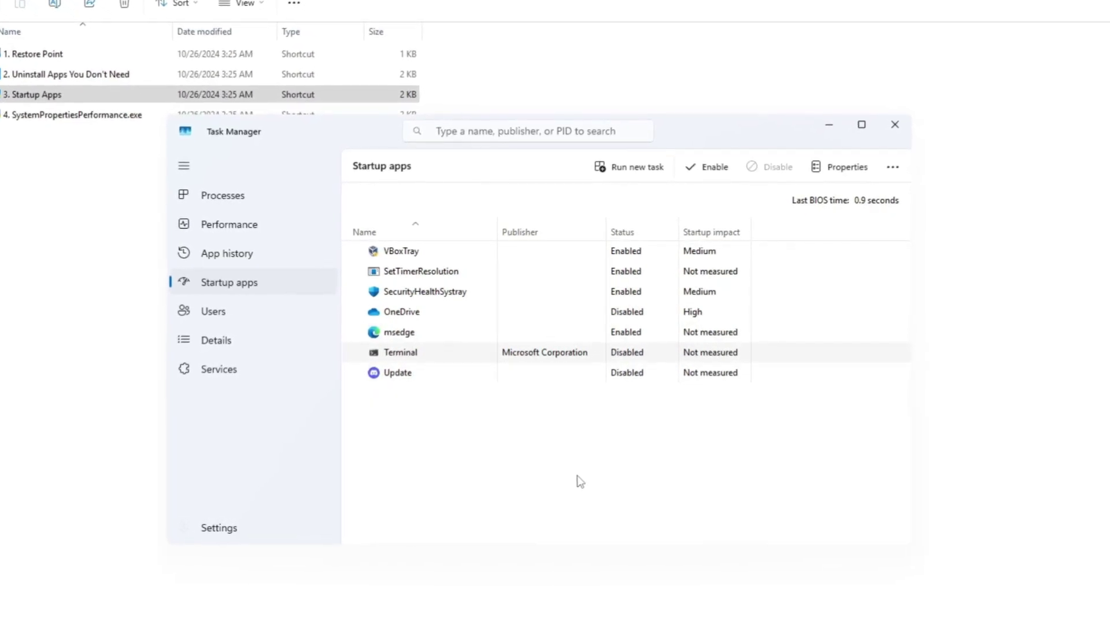
click(190, 118)
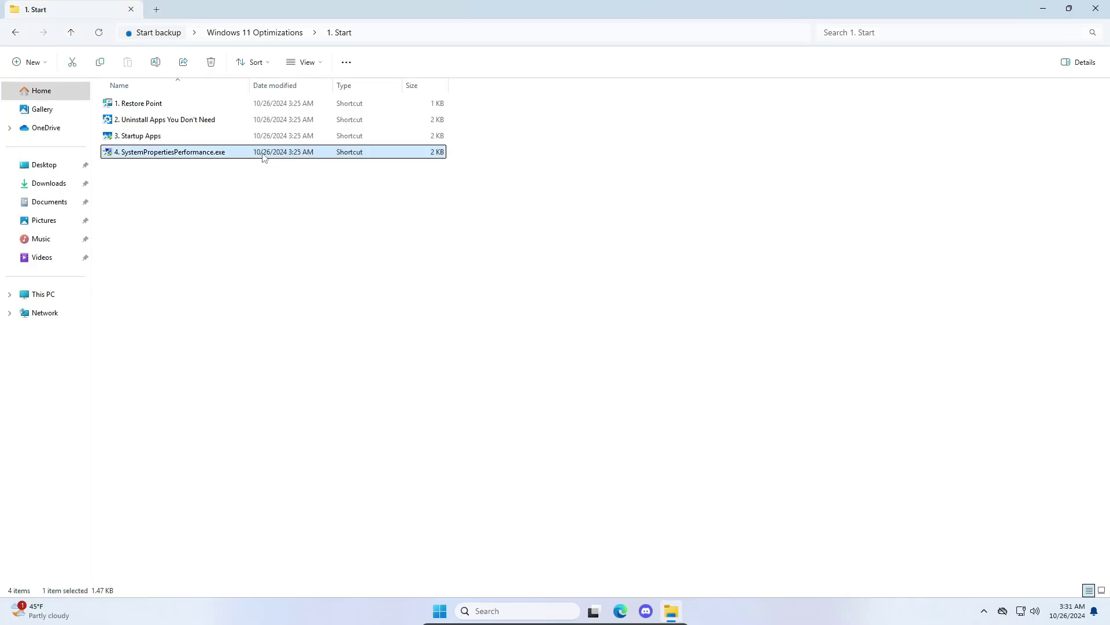
Step: Launch SystemPropertiesPerformance and apply 'Adjust for best performance' to visual effects
double_click(264, 154)
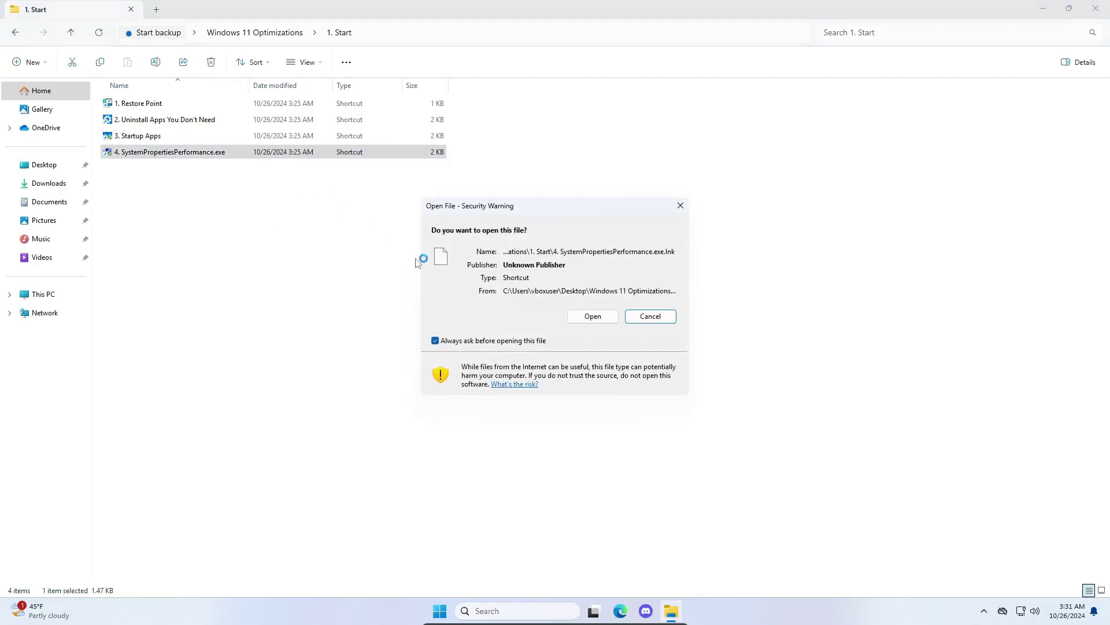
click(598, 318)
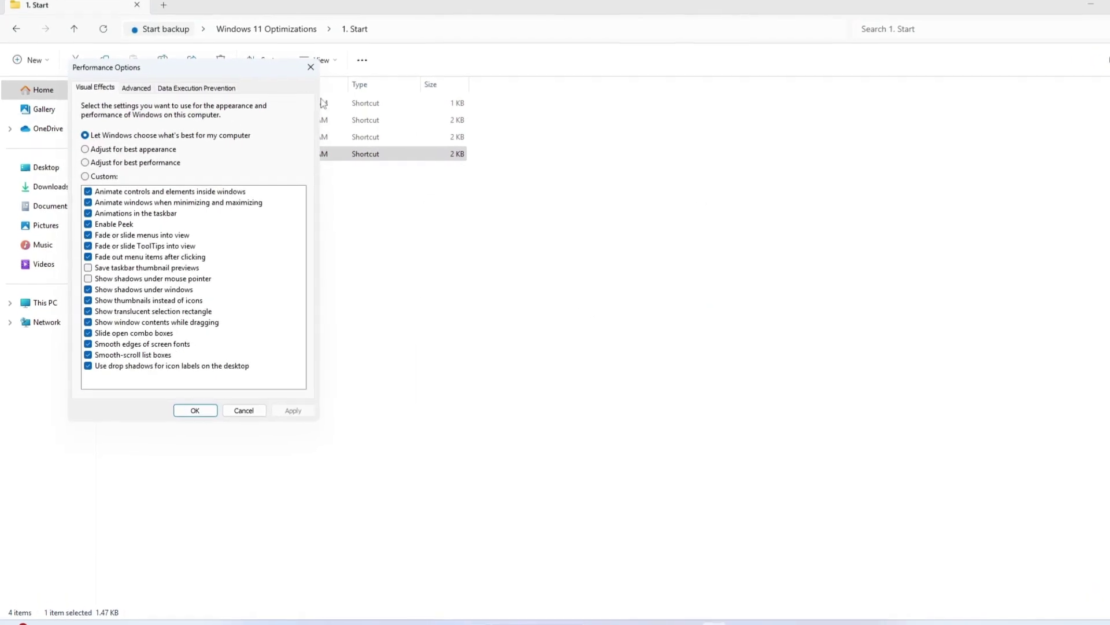
click(140, 165)
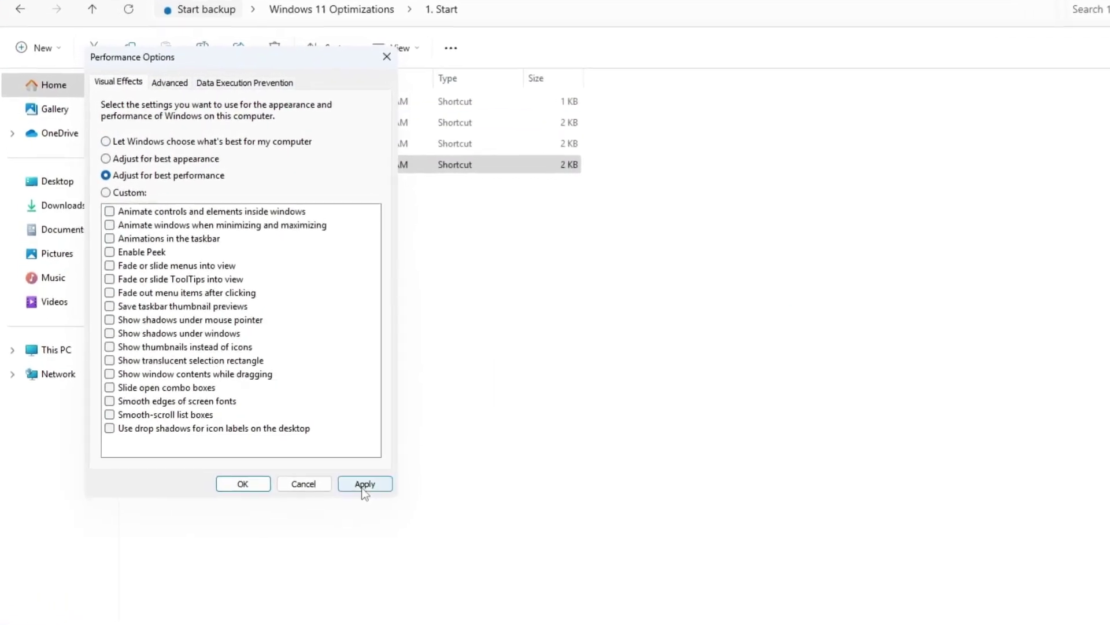
click(365, 484)
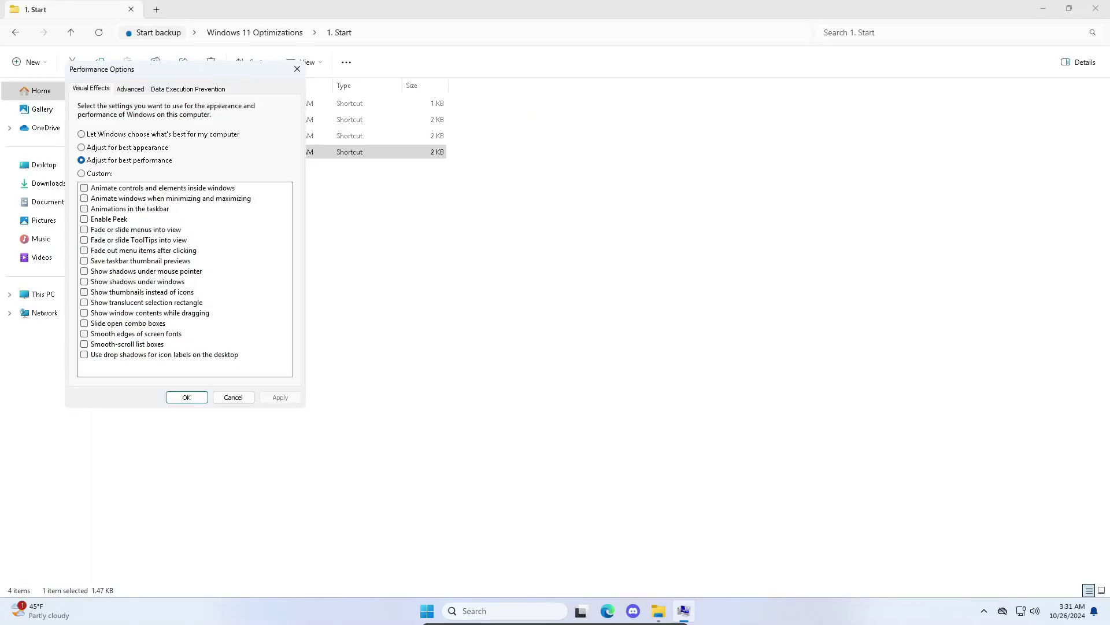
Step: Re-enable 'Show window contents while dragging' and 'Smooth edges of screen fonts', then apply and close
drag(172, 77, 599, 126)
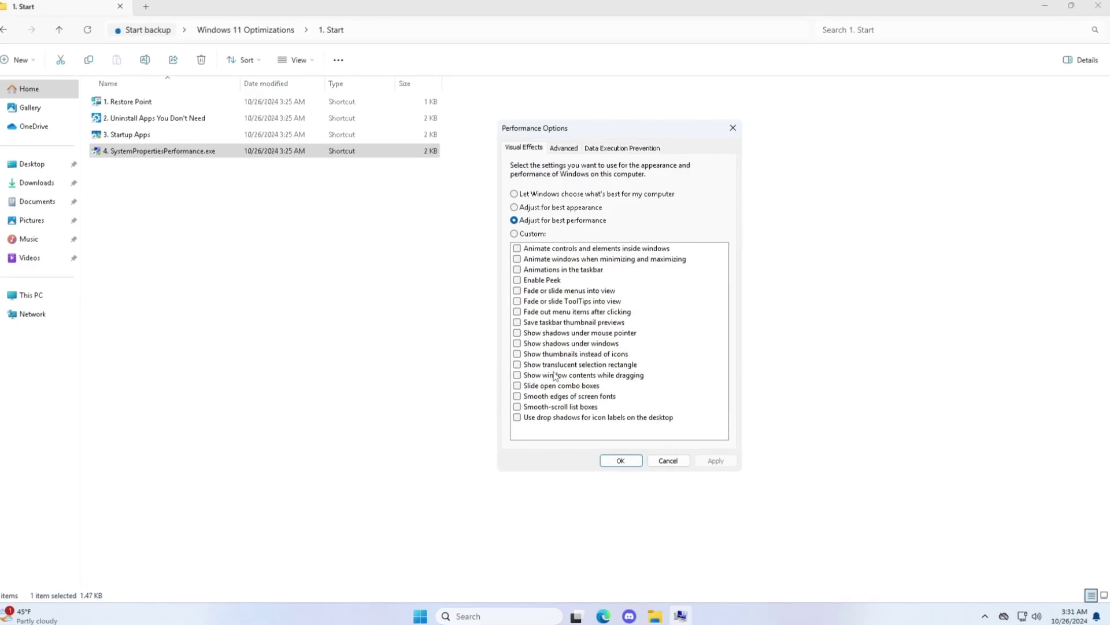
click(556, 377)
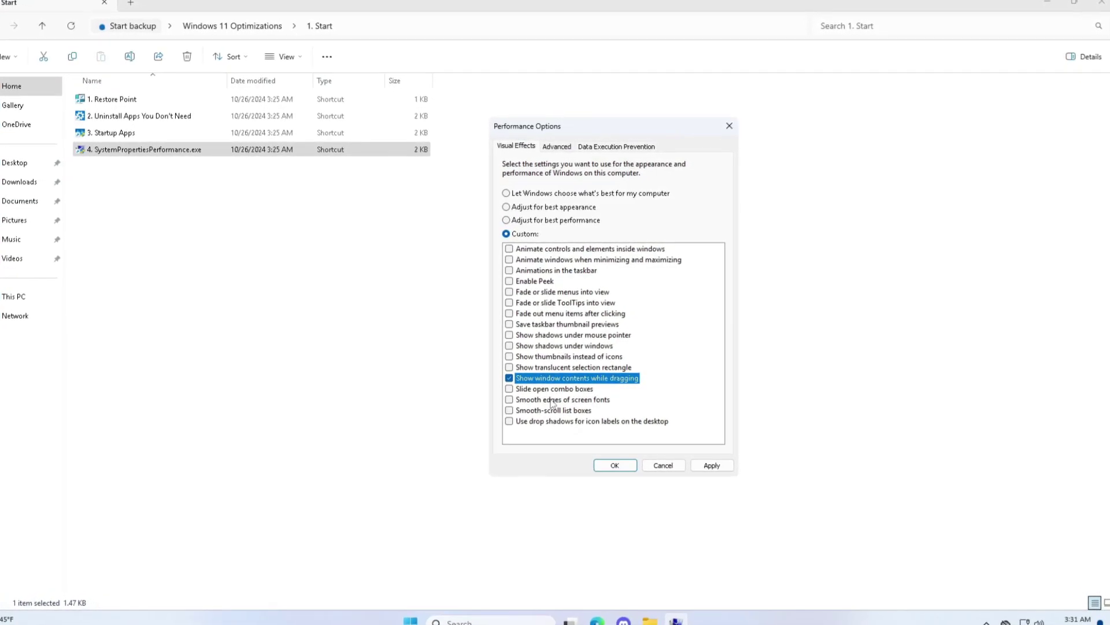
click(552, 402)
click(710, 466)
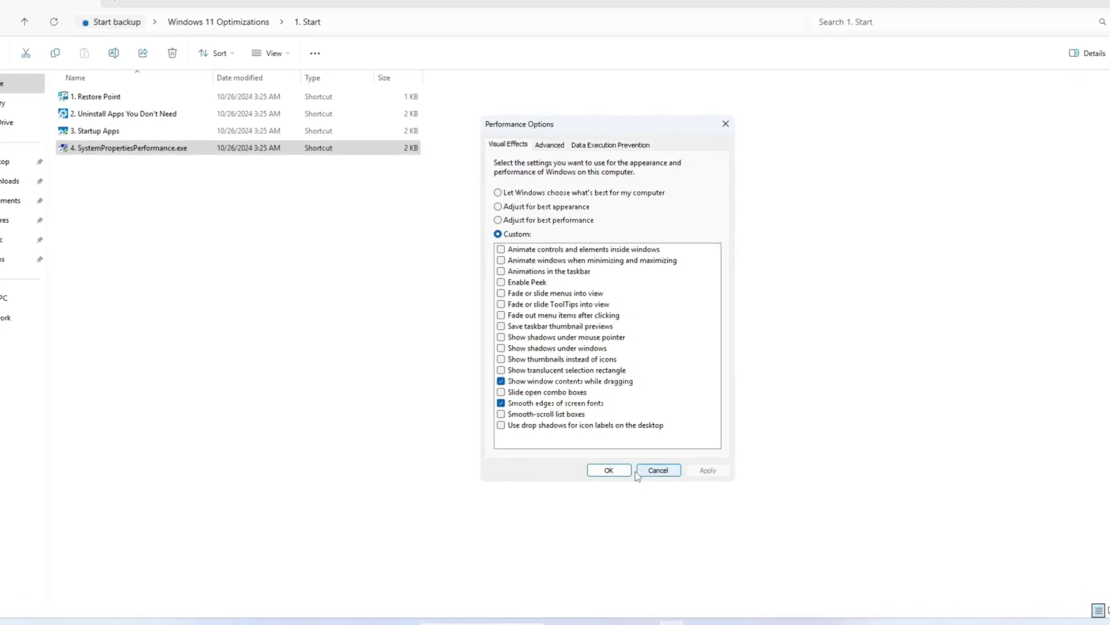
drag(581, 133, 602, 120)
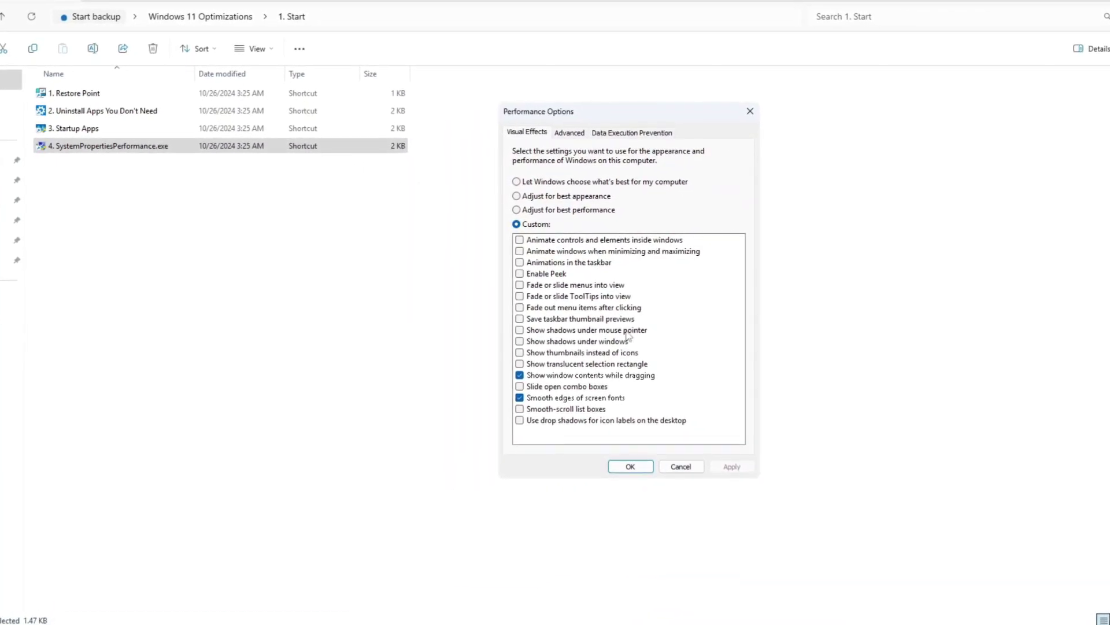
click(631, 466)
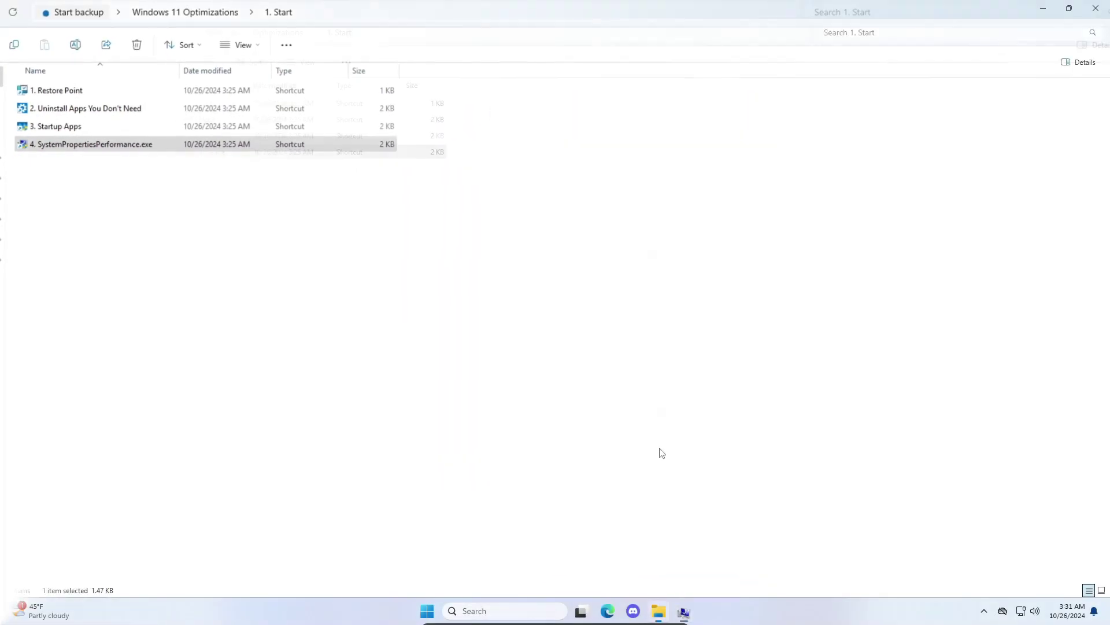
click(185, 12)
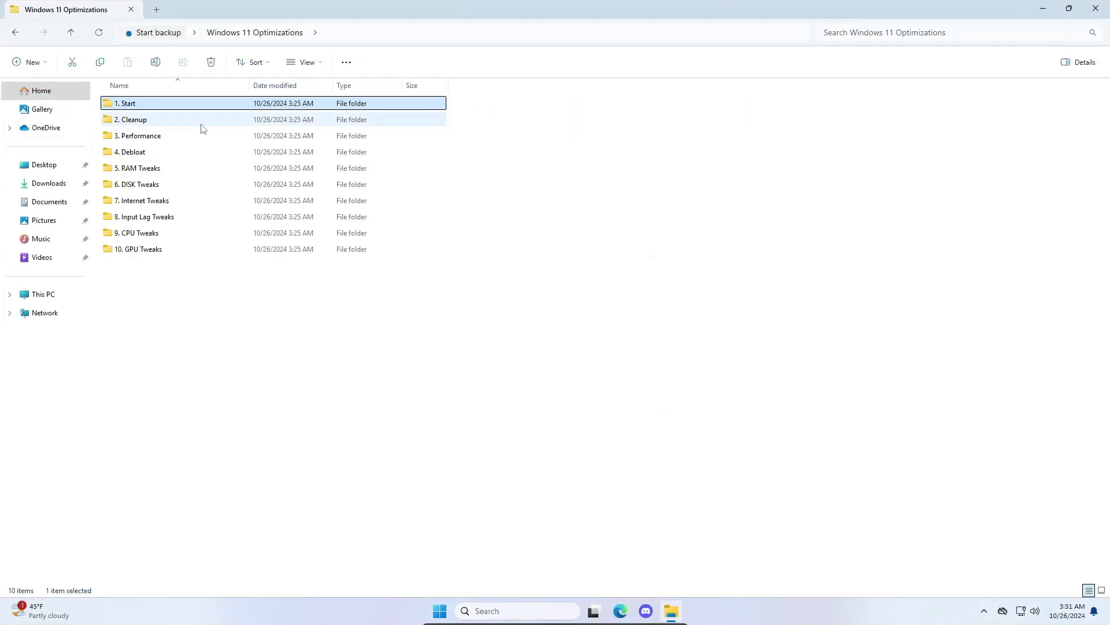
Step: Open the 2. Cleanup folder and bring up actions for Clear Cache (Run-As-Admin)
double_click(202, 129)
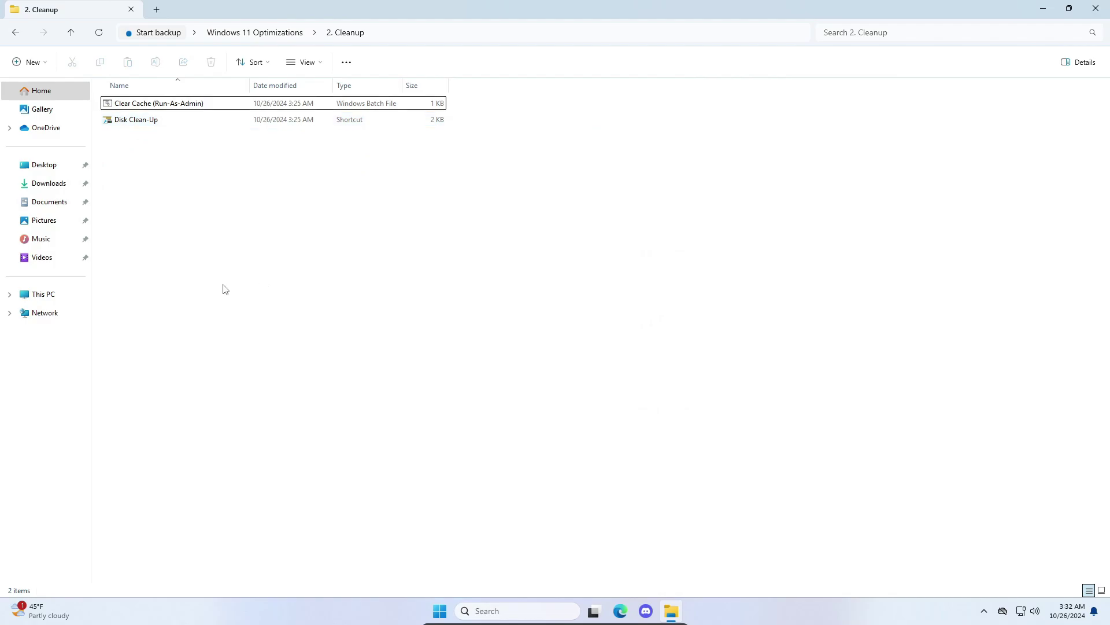
click(165, 107)
click(145, 123)
click(179, 203)
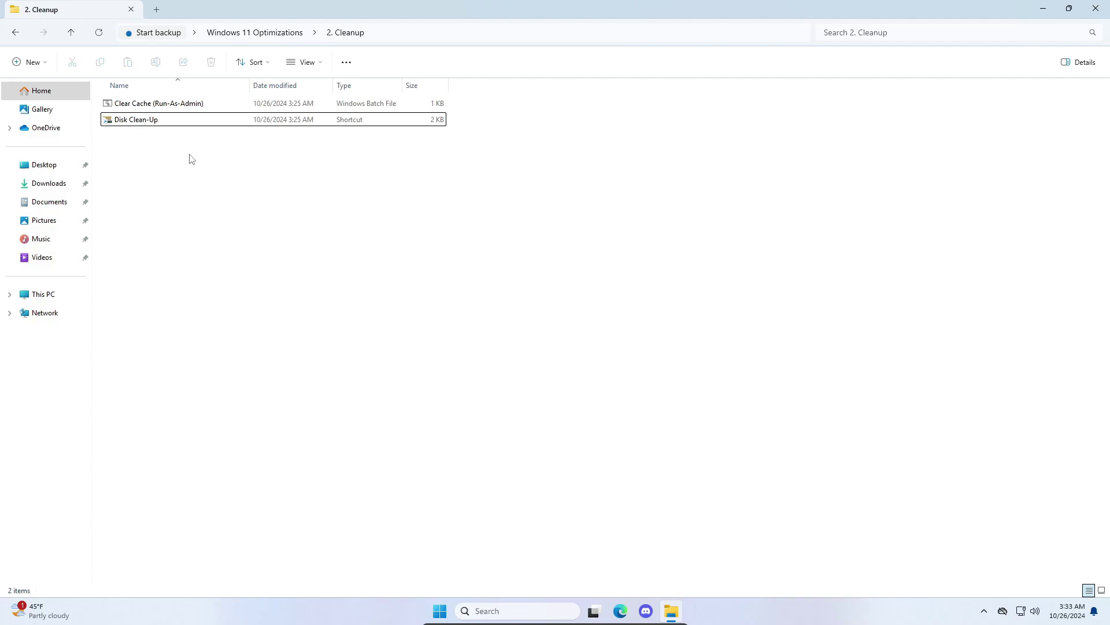
right_click(188, 104)
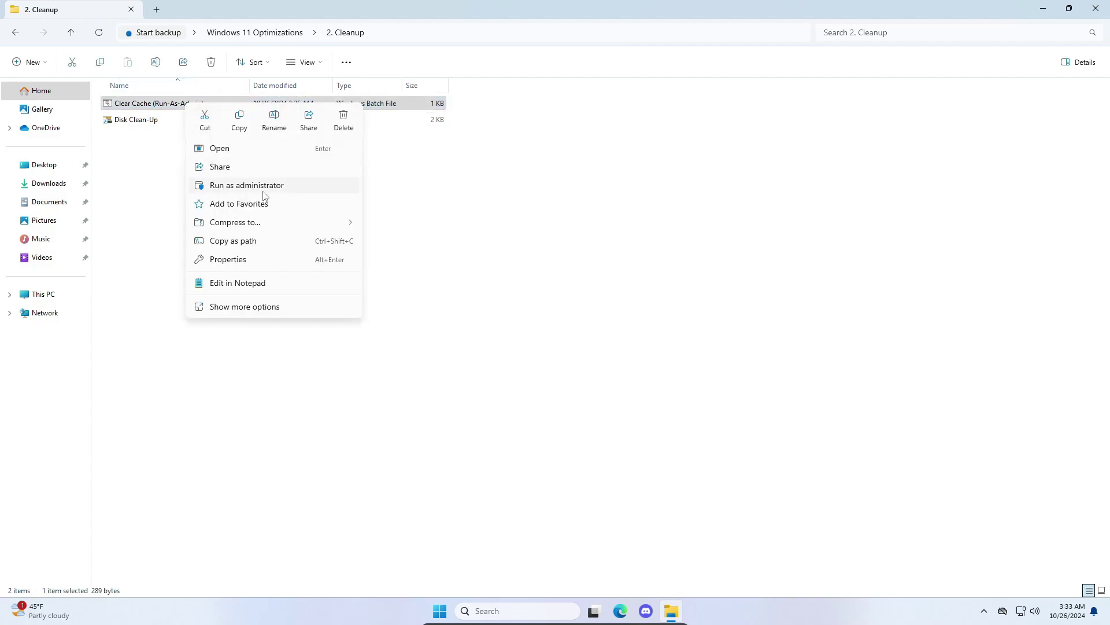
Step: Run the Clear Cache batch file as administrator, allowing it past SmartScreen and UAC
click(263, 191)
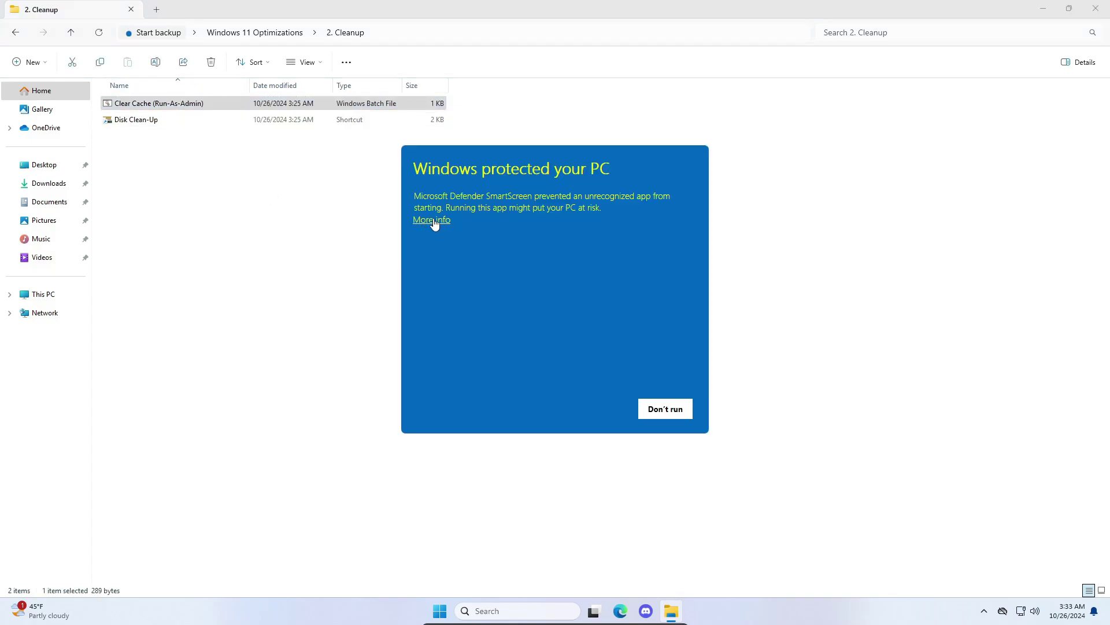
click(610, 411)
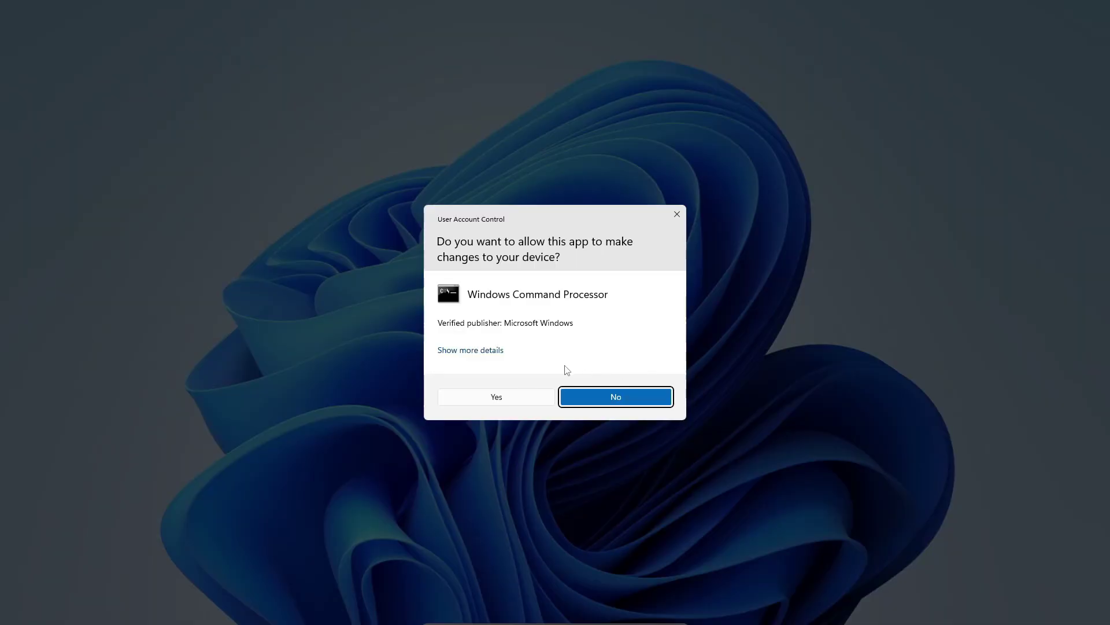
click(490, 398)
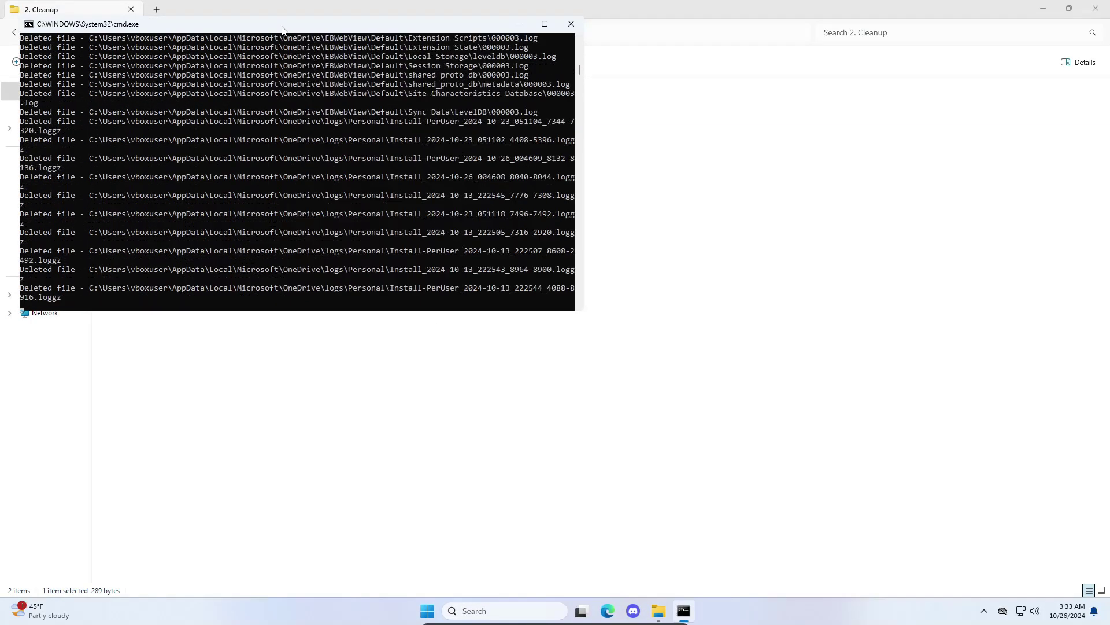
drag(281, 32, 459, 127)
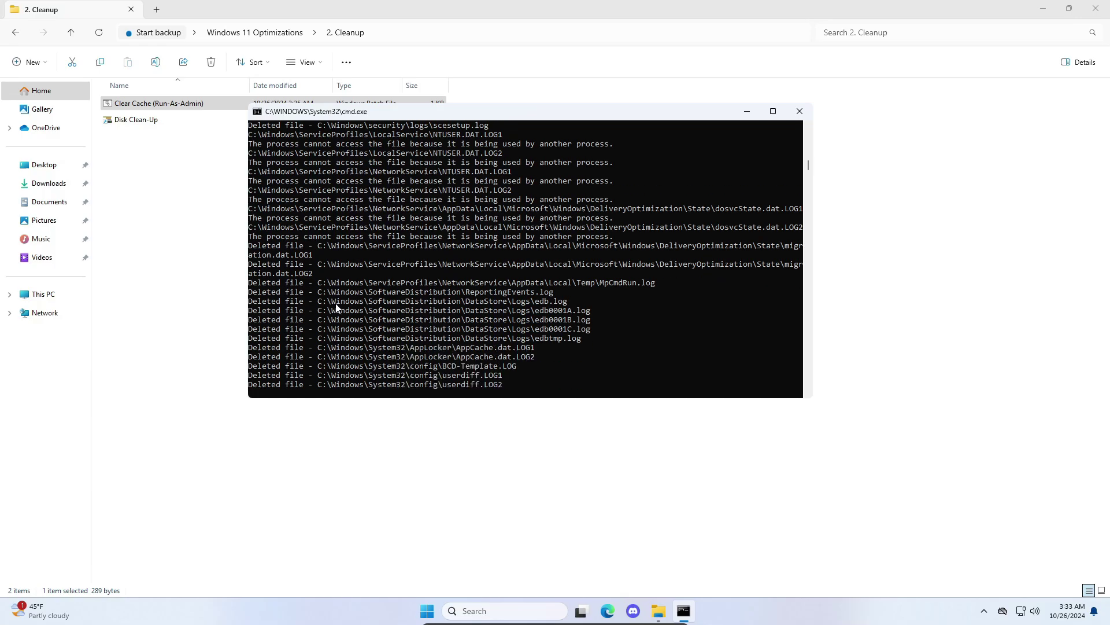
Step: Review the Clear Cache script's commands in Notepad, then close Notepad
right_click(156, 108)
click(204, 285)
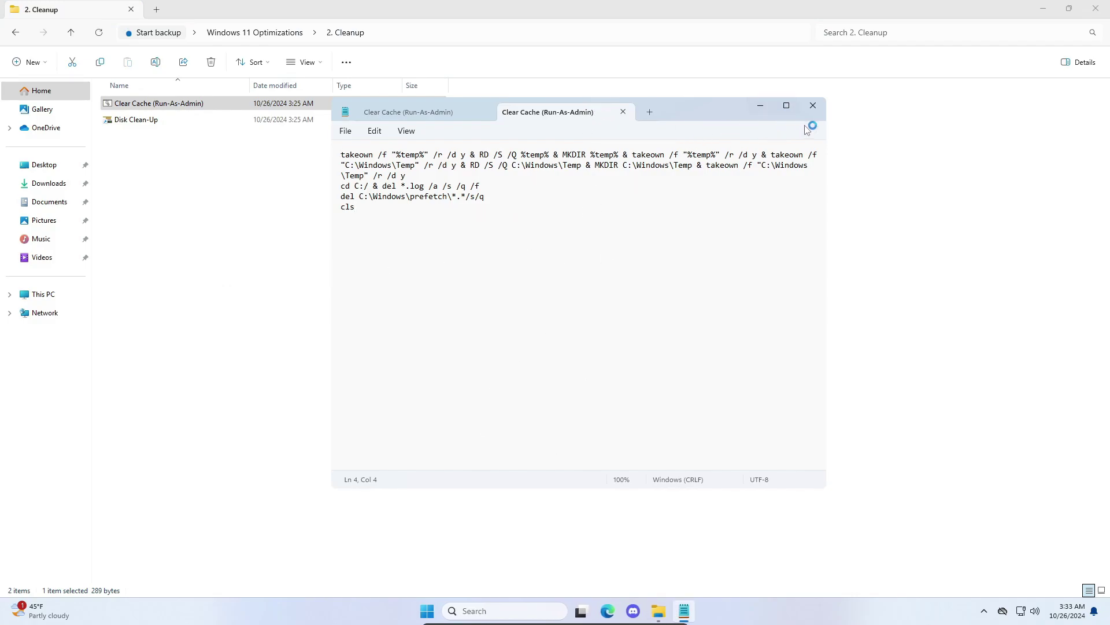
click(813, 106)
click(199, 125)
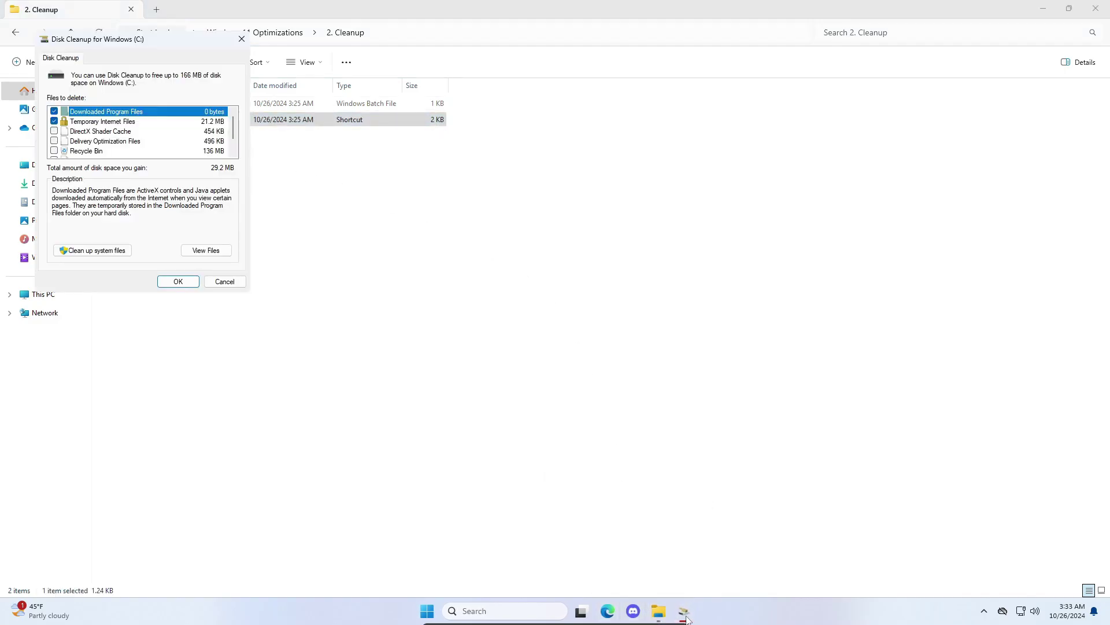
Step: Tick DirectX Shader Cache, Delivery Optimization Files and Recycle Bin for cleanup
drag(144, 48, 532, 173)
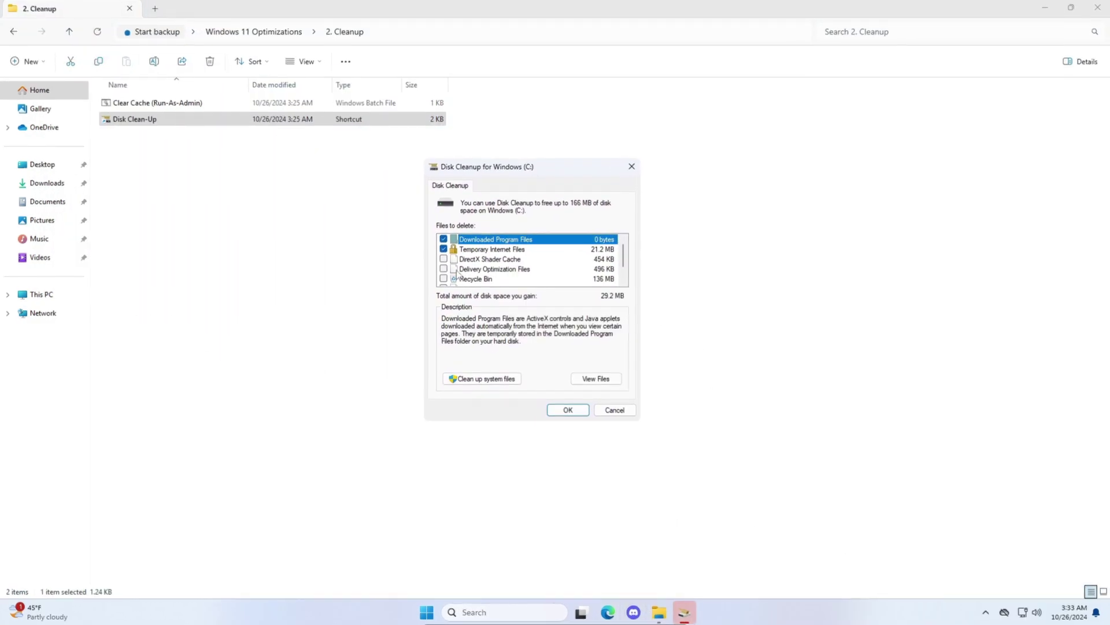
click(440, 260)
click(441, 269)
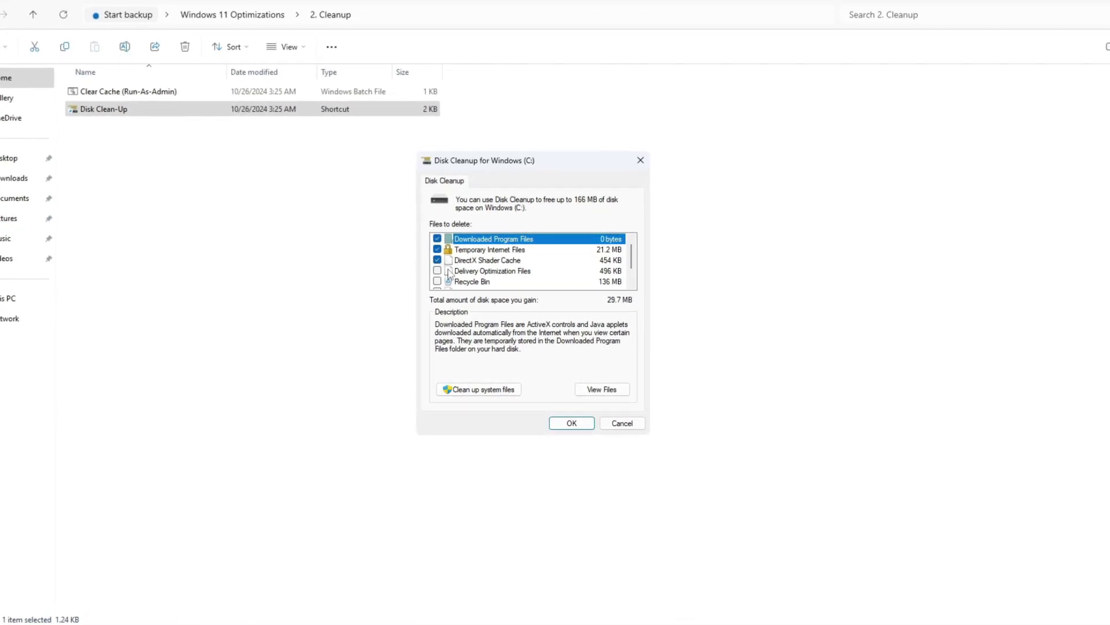
scroll(437, 279, down, 1)
click(434, 260)
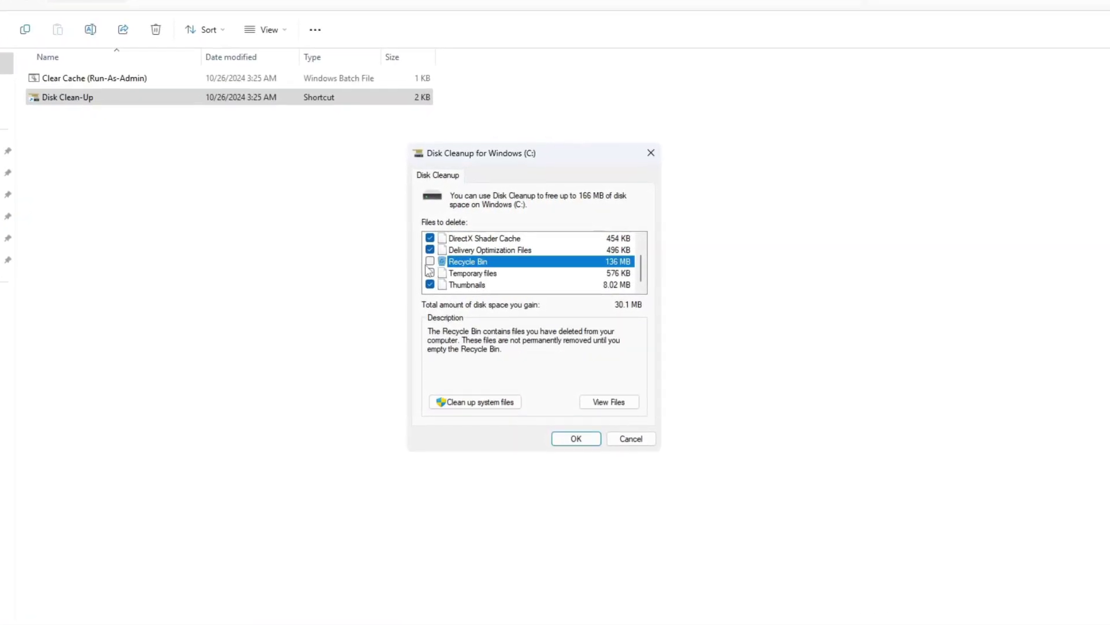
scroll(575, 249, up, 1)
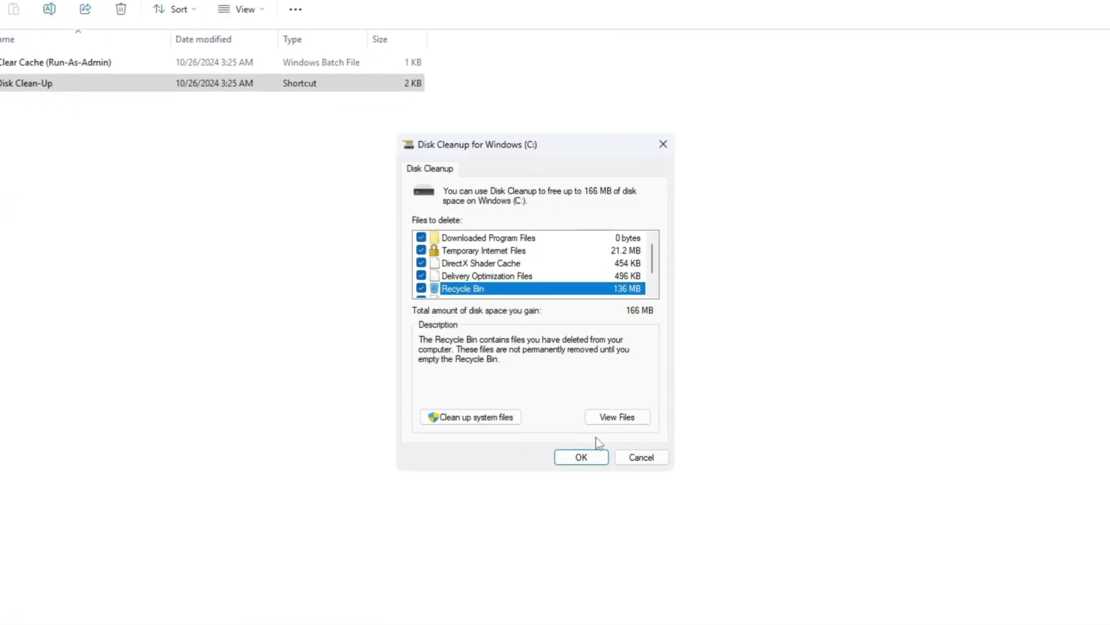
Step: Rescan including system files, then permanently delete the selected files
click(473, 408)
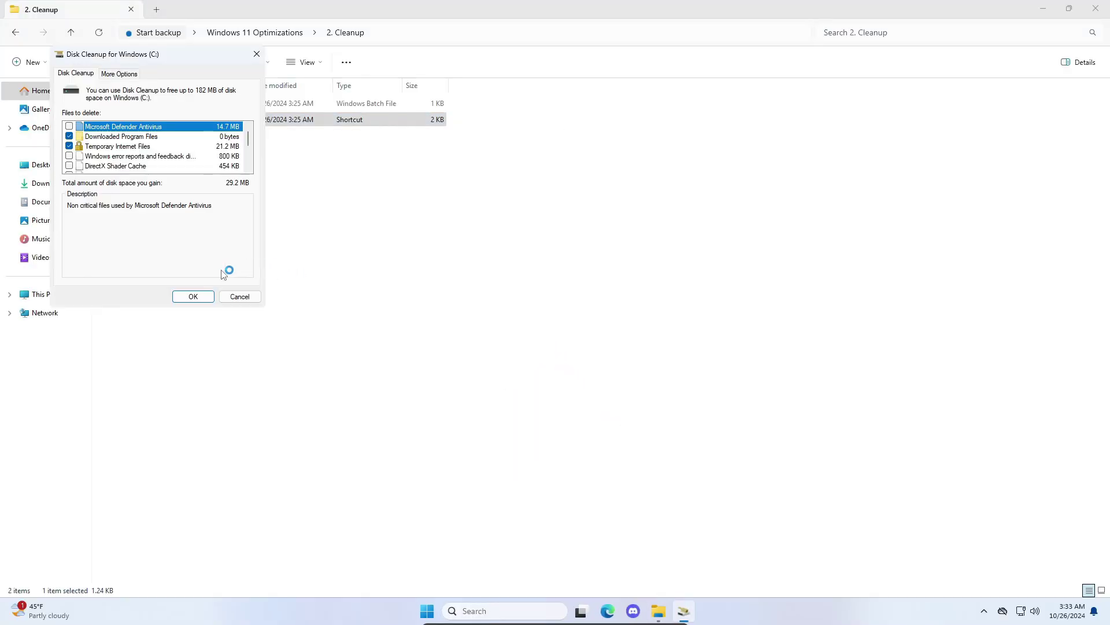
click(202, 296)
click(573, 312)
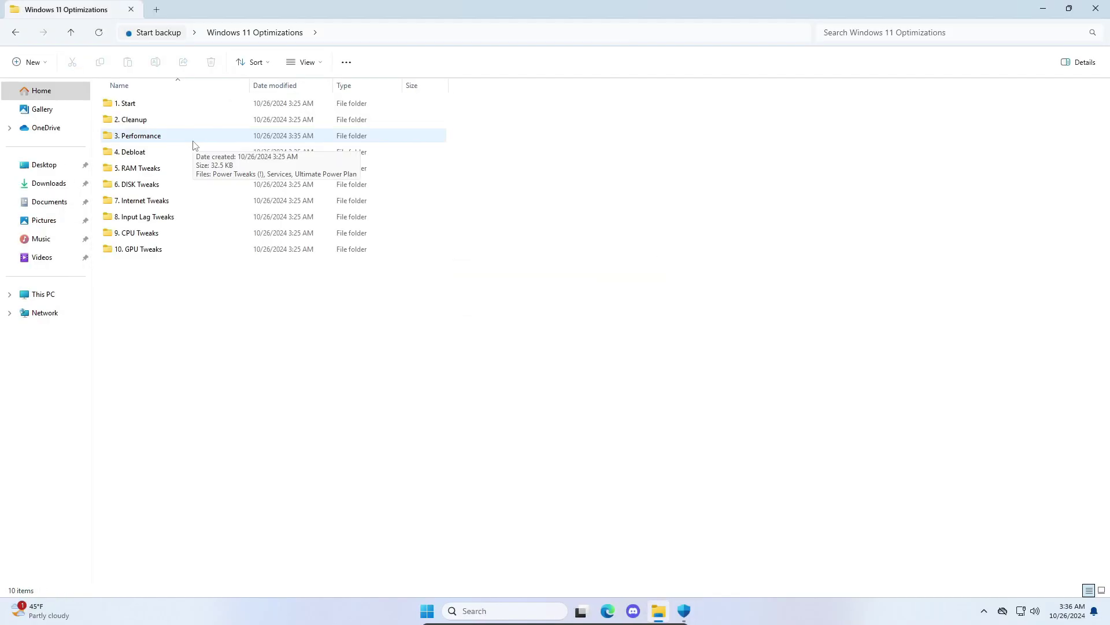
Step: Open the 3. Performance folder and look over its Power Tweaks (!), Services and Ultimate Power Plan files
double_click(197, 135)
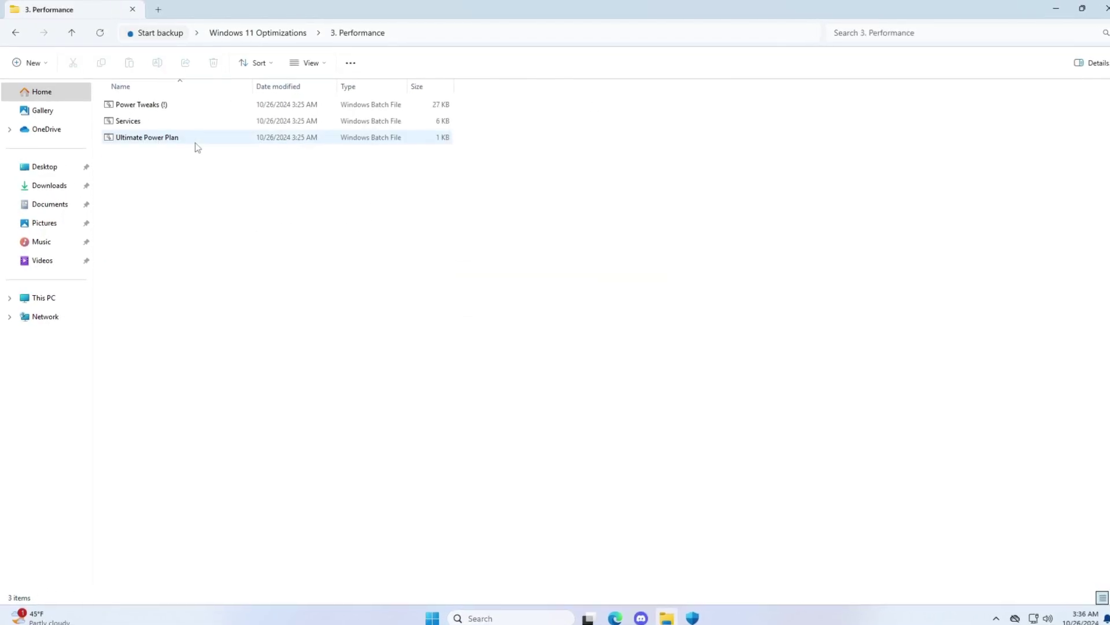
click(195, 107)
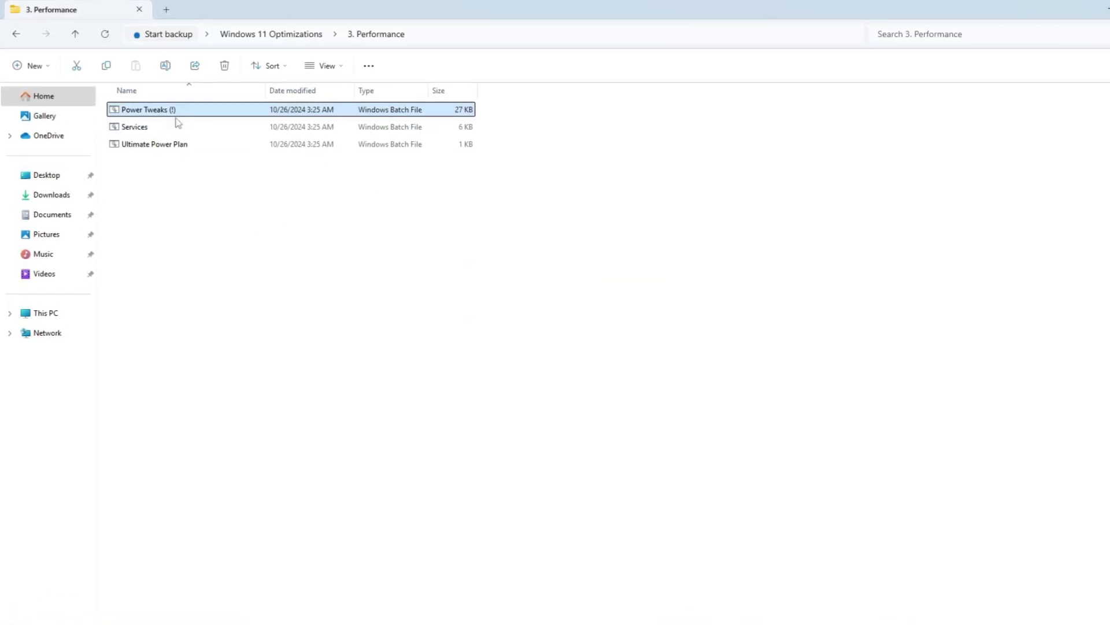
click(176, 124)
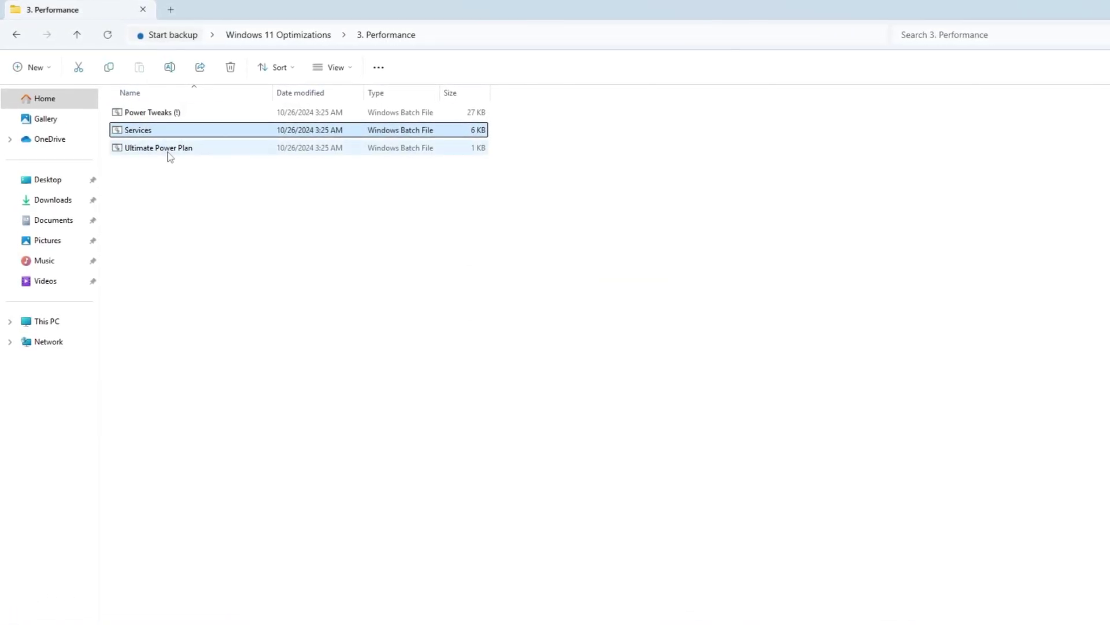
click(169, 150)
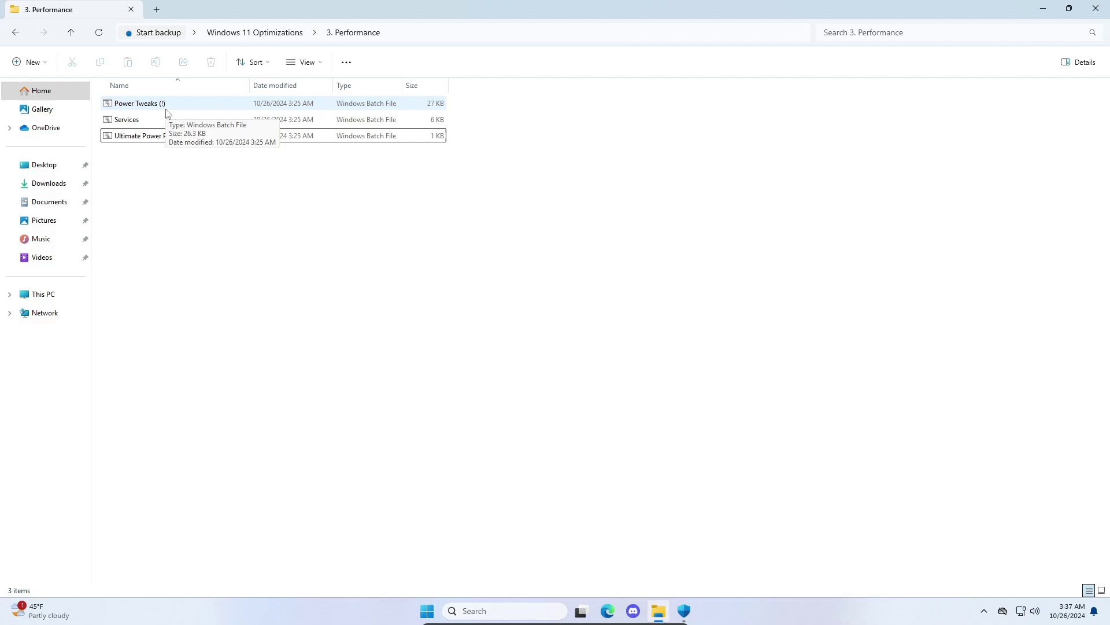
Step: Run Power Tweaks (!) as administrator, approving the UAC prompt
right_click(167, 113)
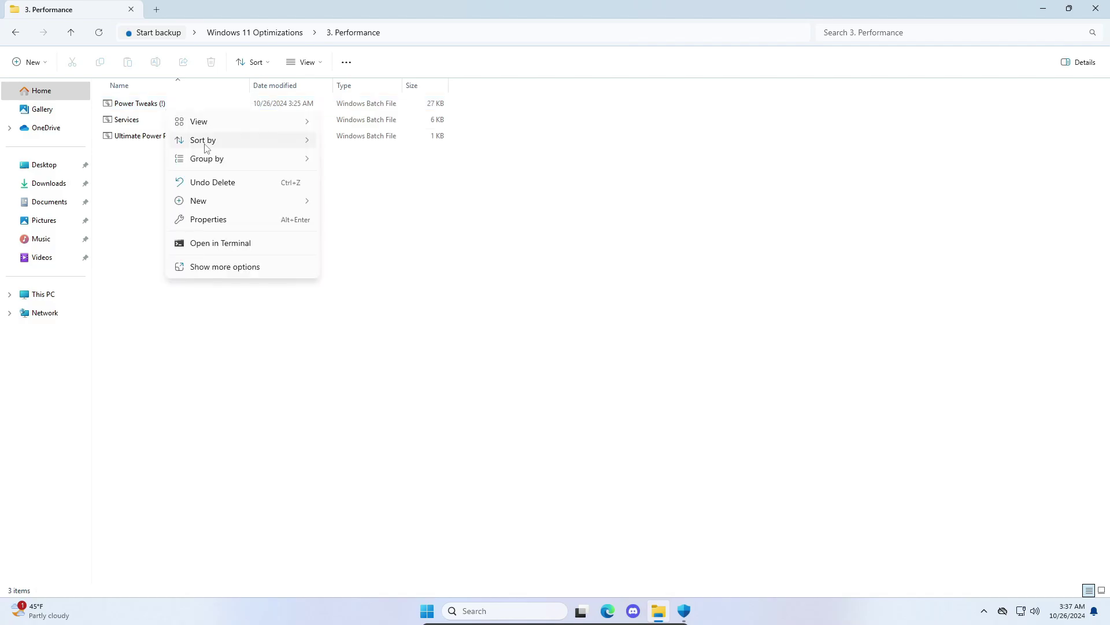
right_click(175, 103)
click(230, 180)
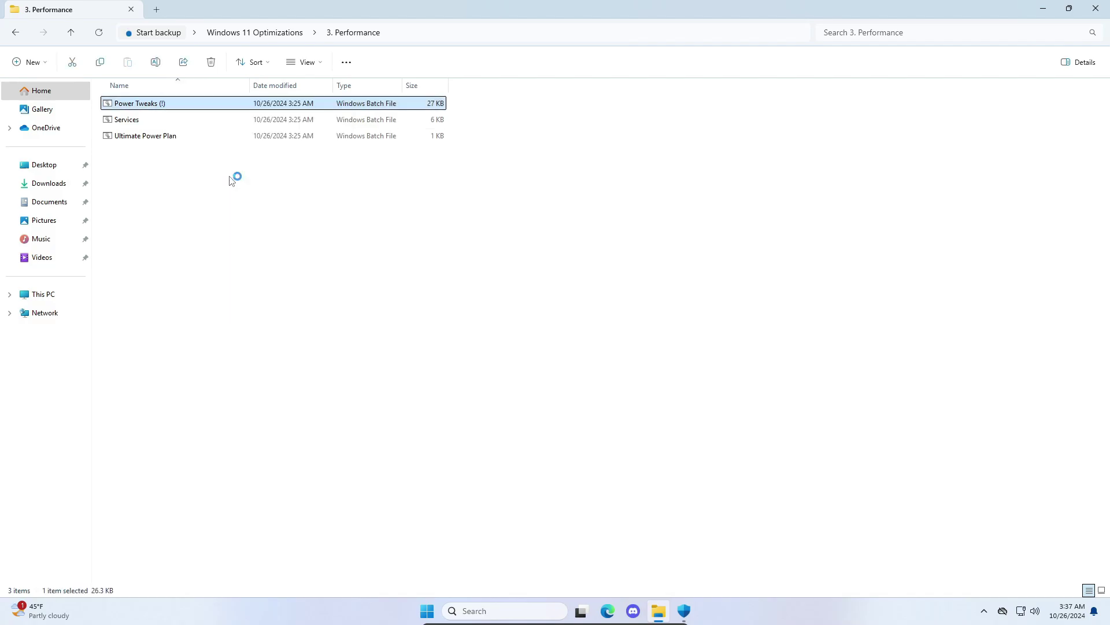
click(507, 399)
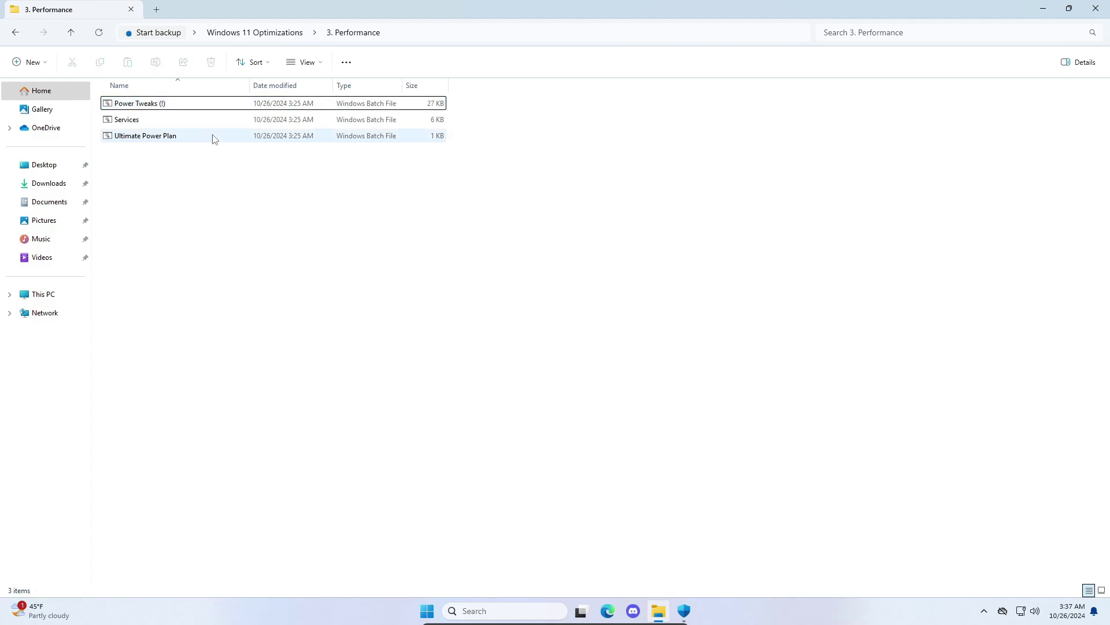
Step: Run the Services batch file as administrator and approve UAC
right_click(188, 118)
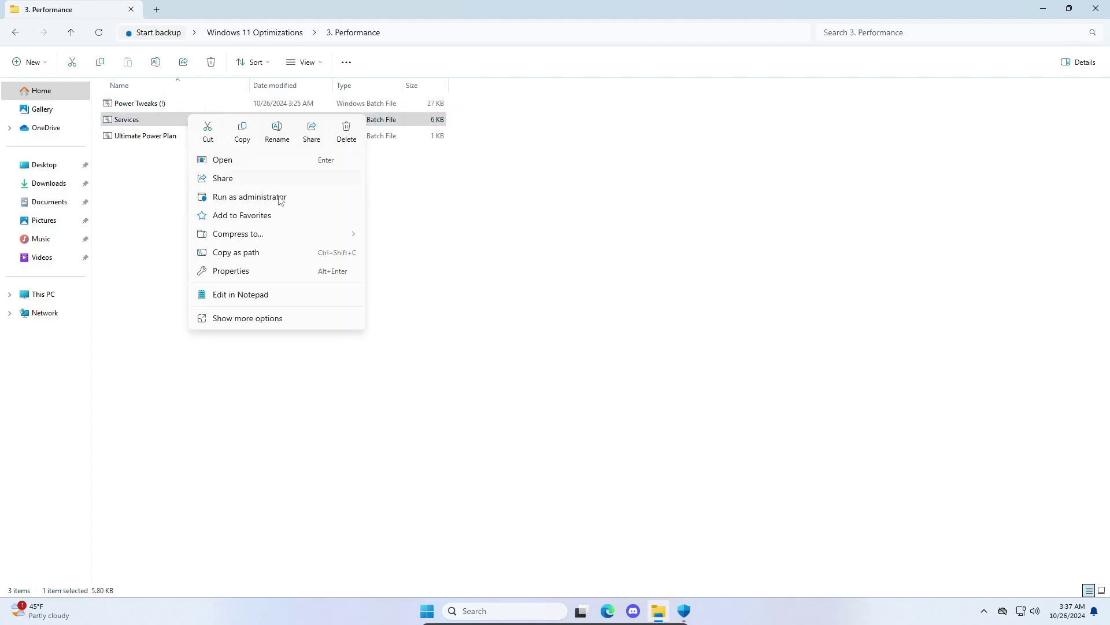
click(279, 197)
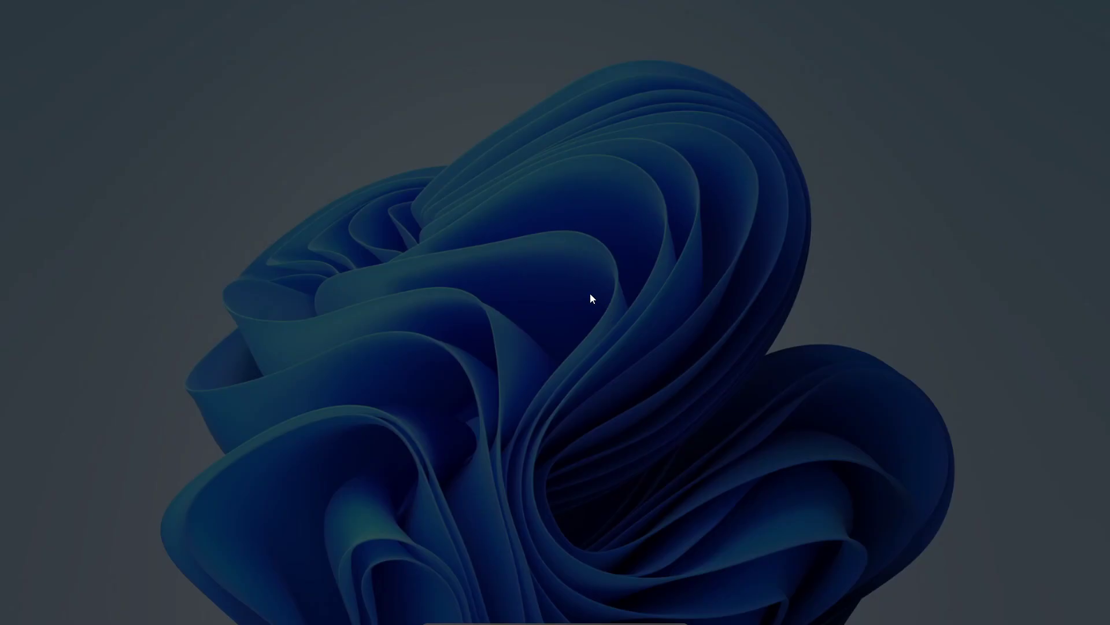
click(496, 398)
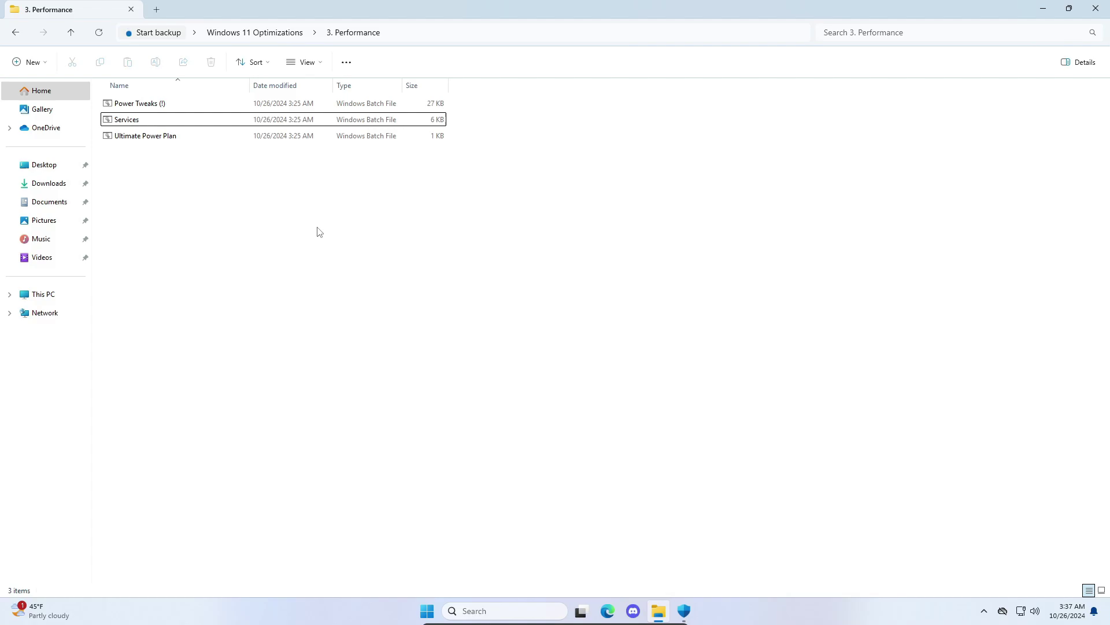
Step: Run Ultimate Power Plan.bat as administrator past SmartScreen and confirm the plan is active
right_click(193, 142)
click(152, 142)
key(Return)
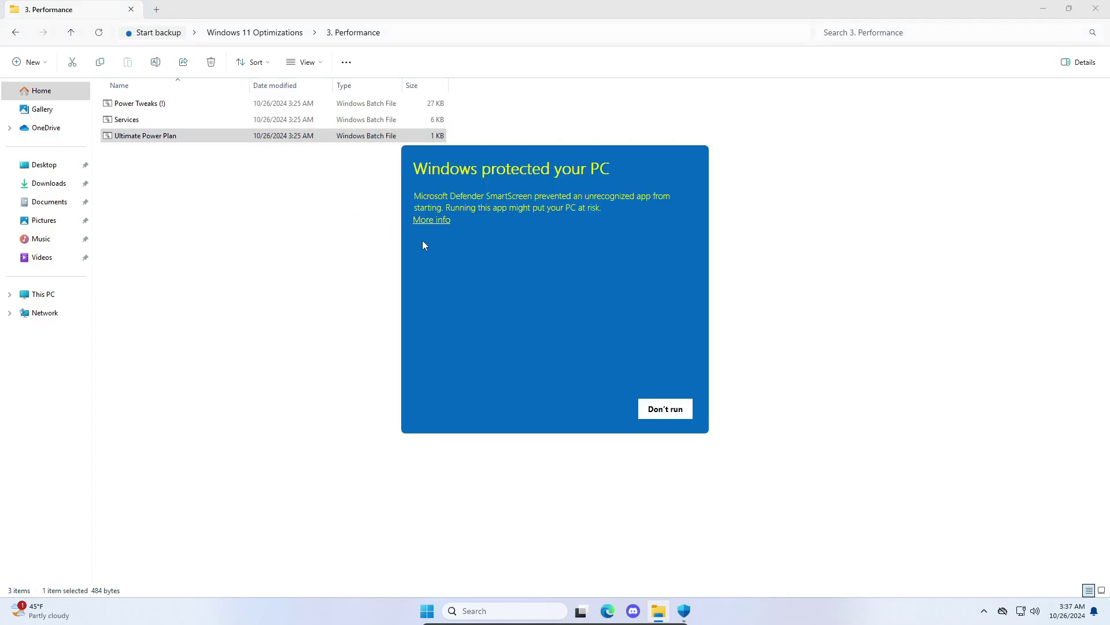
click(431, 219)
click(612, 403)
click(492, 394)
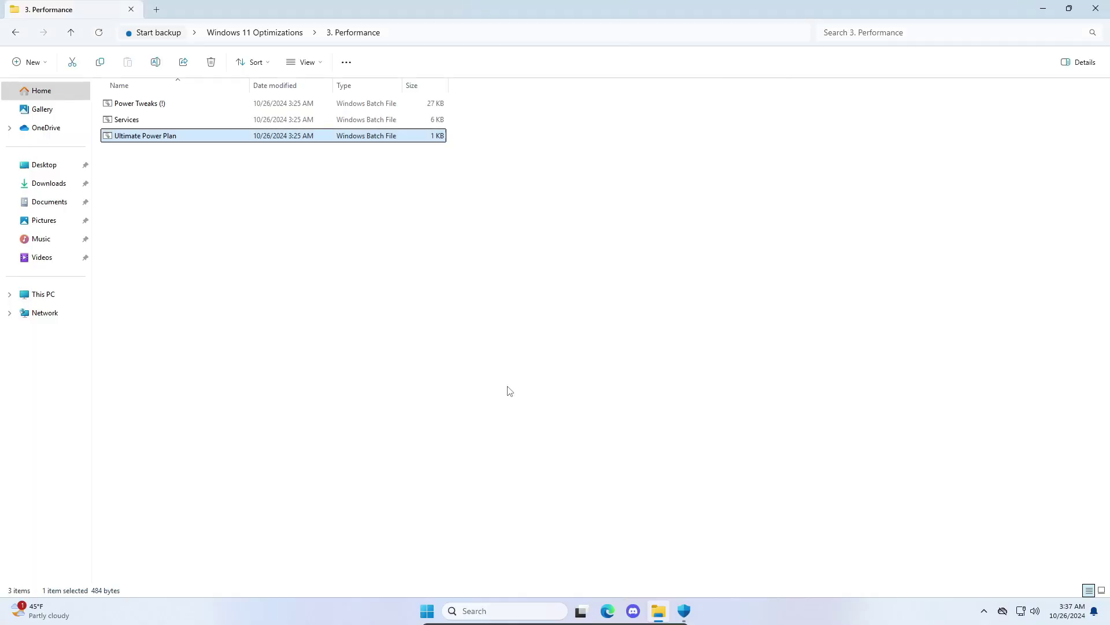
drag(262, 92, 49, 88)
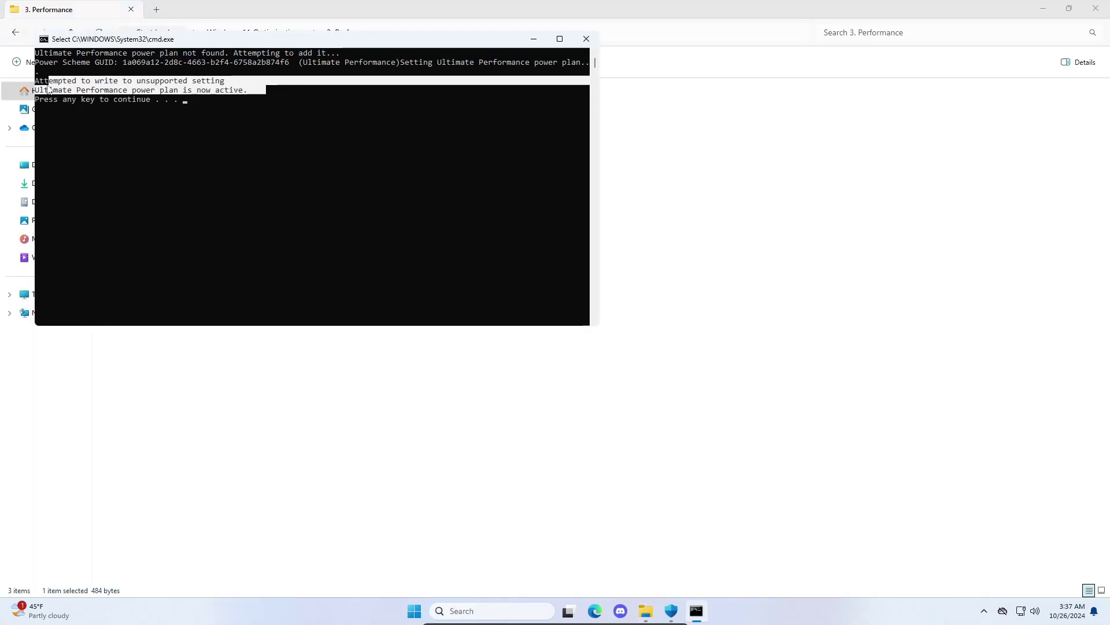
key(super)
Step: Search 'power', select Ultimate Performance in Power Options, and close the window
text(power)
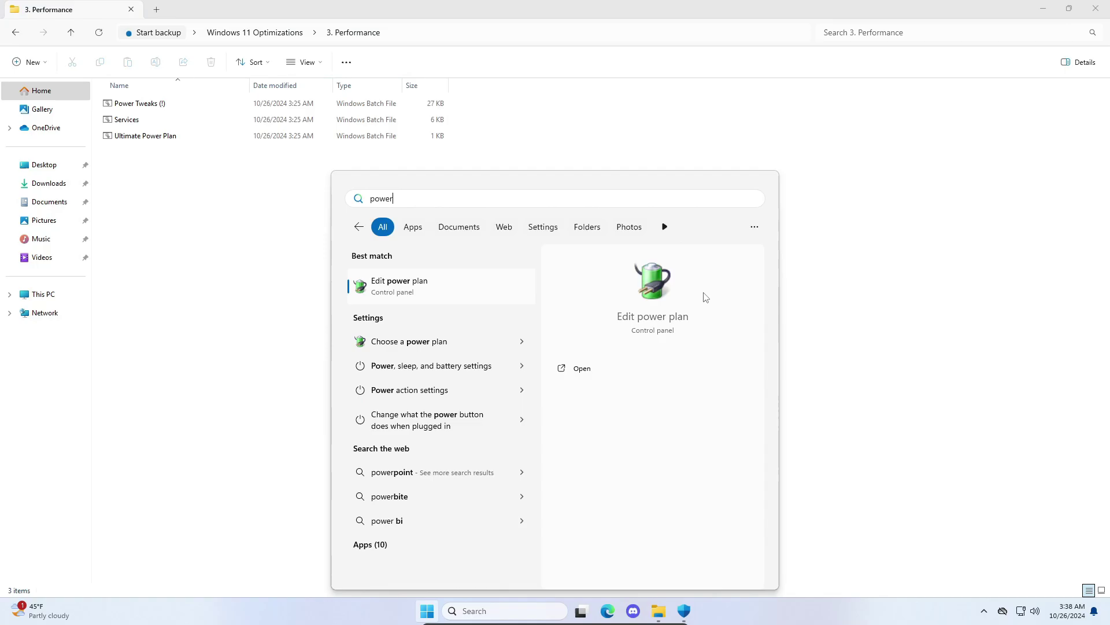
key(Return)
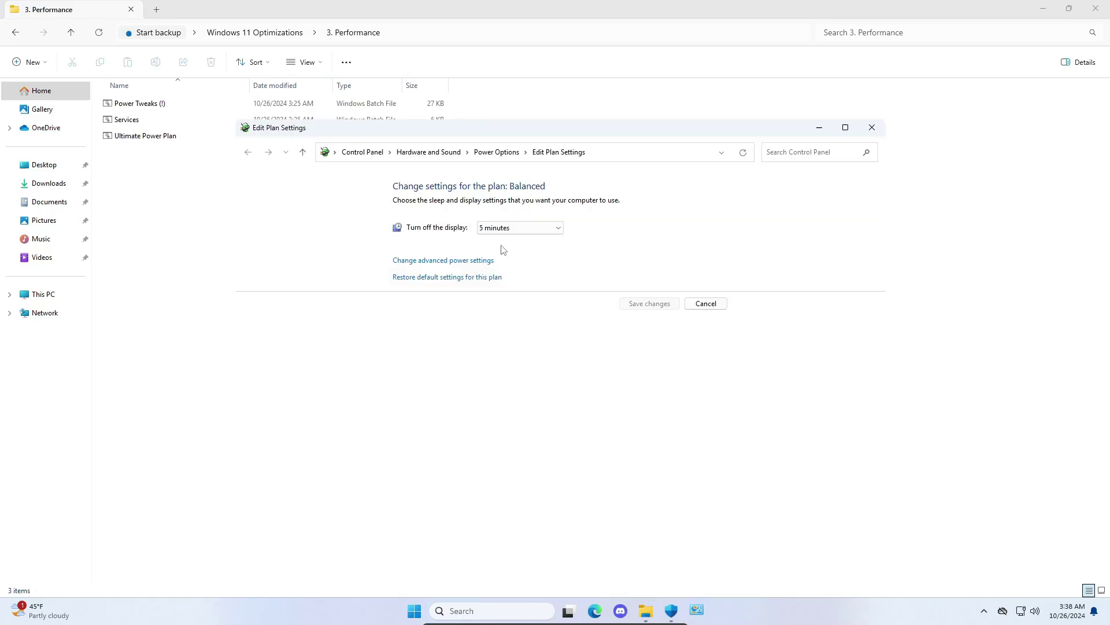
click(491, 150)
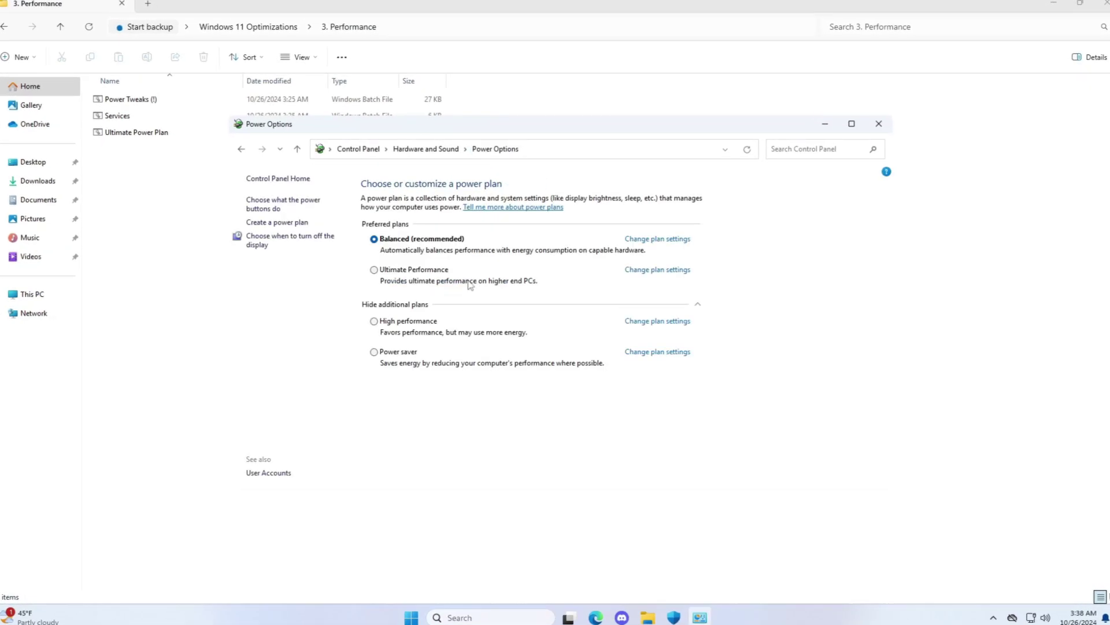
click(407, 268)
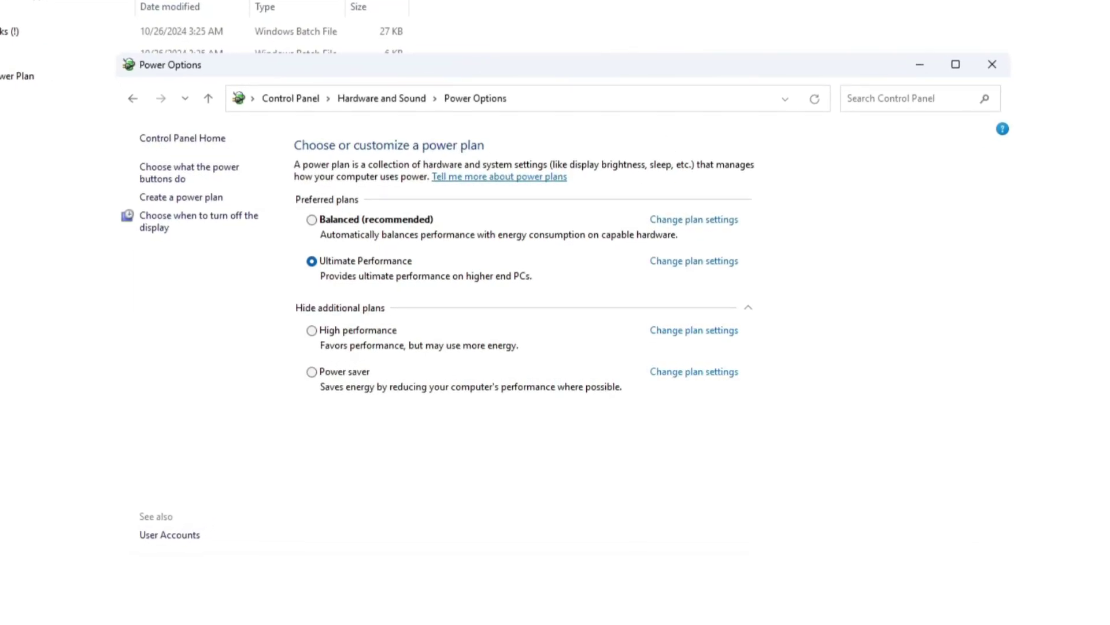
click(979, 70)
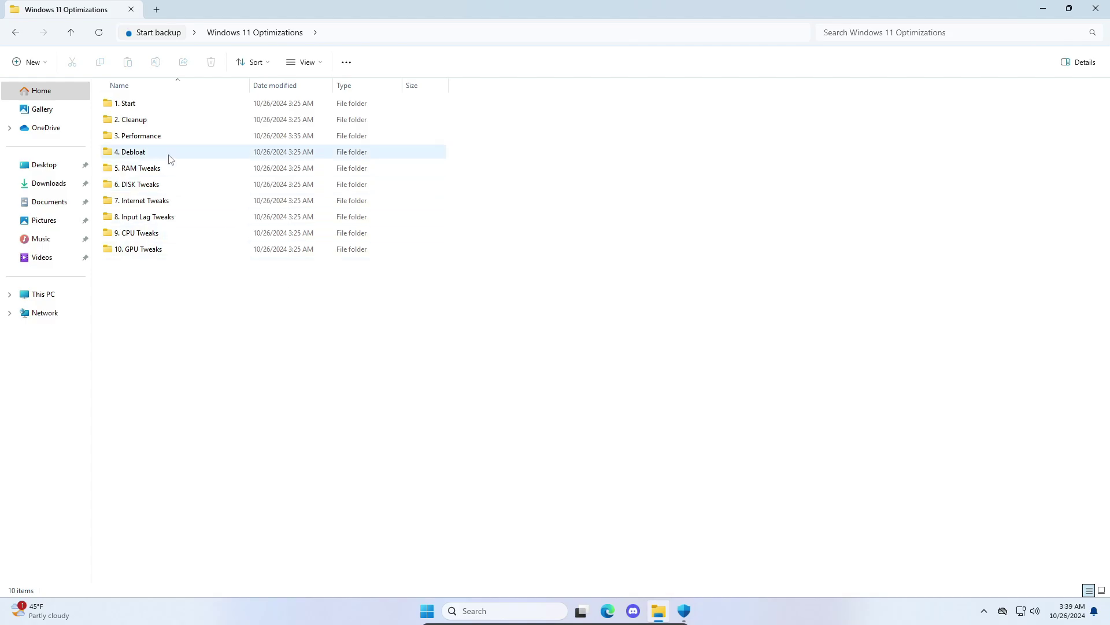
Step: Download Raphire/Win11Debloat as Win11Debloat-master.zip from the GitHub Code menu
double_click(152, 104)
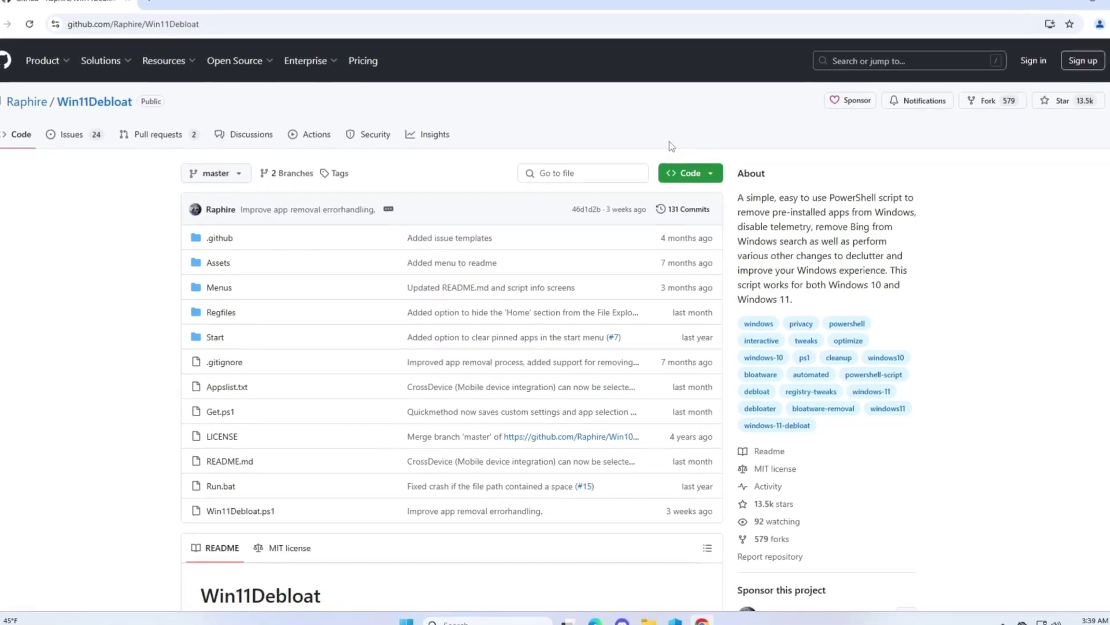
click(703, 166)
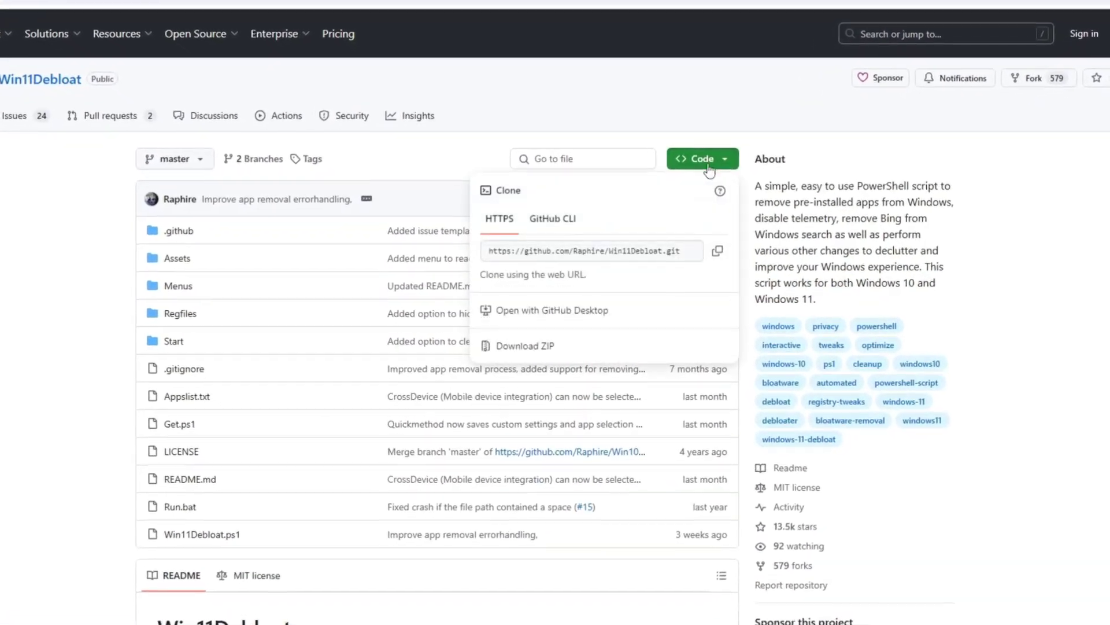
click(498, 348)
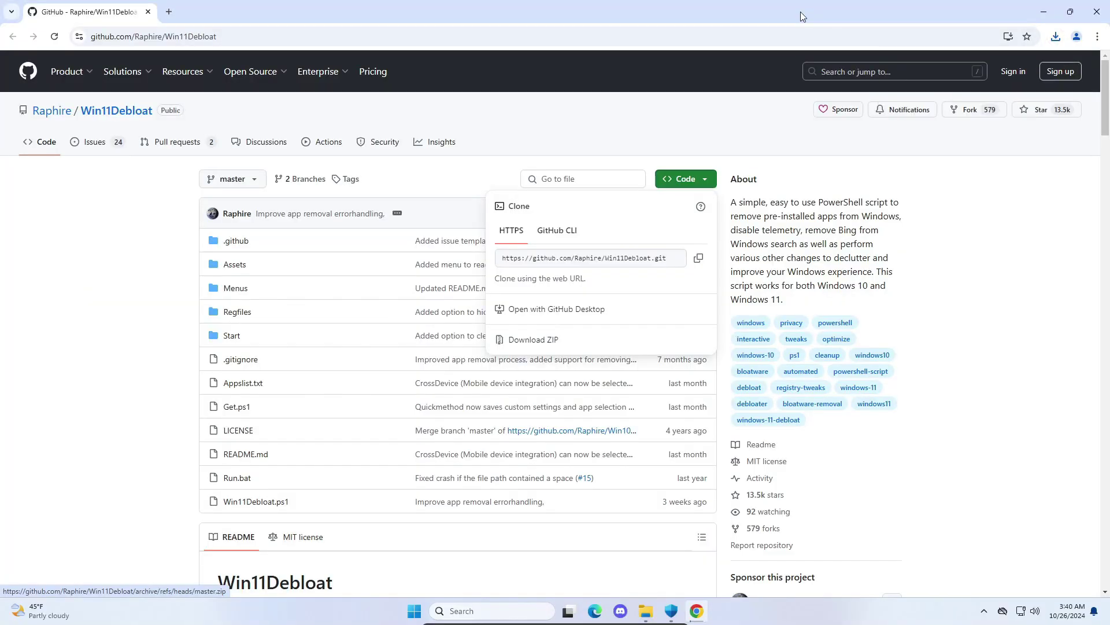
double_click(800, 12)
Step: Drag the downloaded Win11Debloat ZIP from Chrome's downloads onto the desktop
click(1050, 2)
click(639, 113)
drag(541, 166, 564, 170)
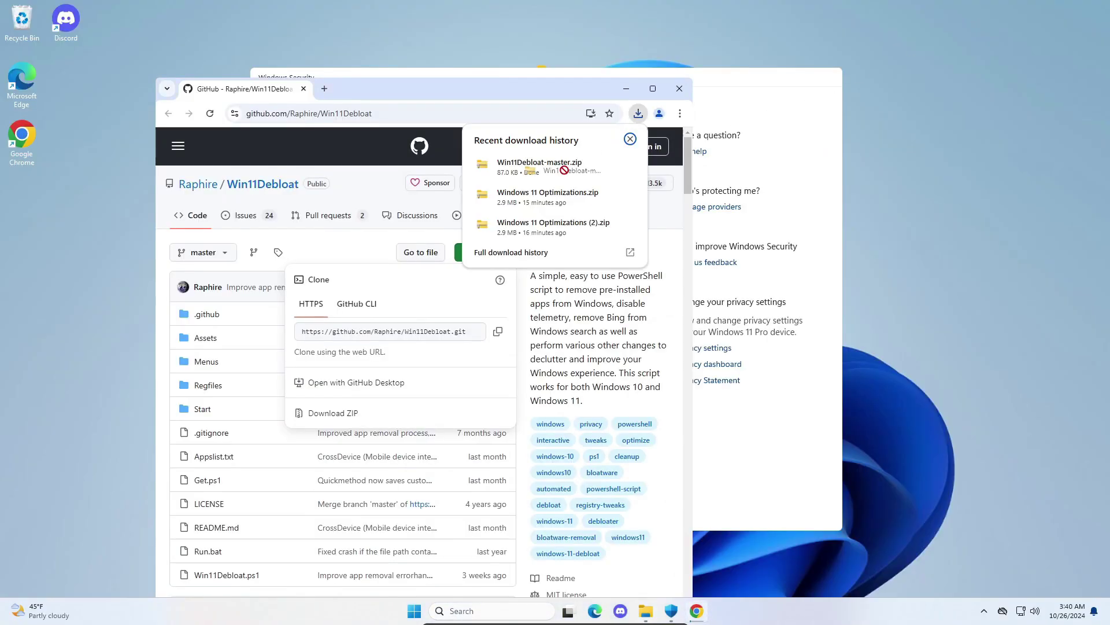
drag(976, 115, 976, 116)
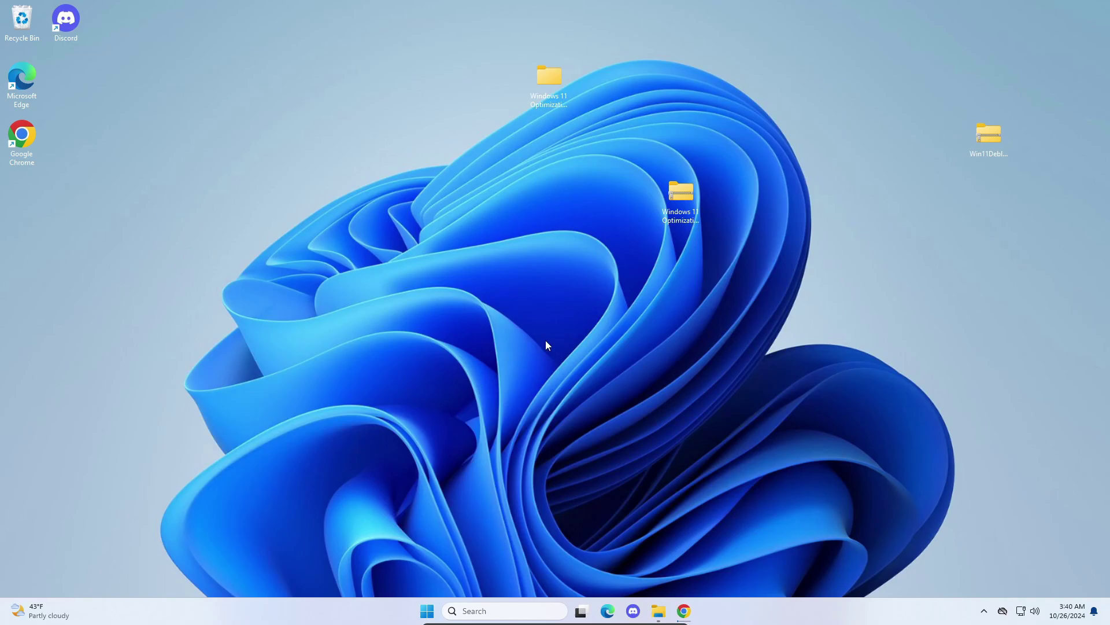
Step: Extract the Win11Debloat-master folder to the desktop and open it
double_click(562, 373)
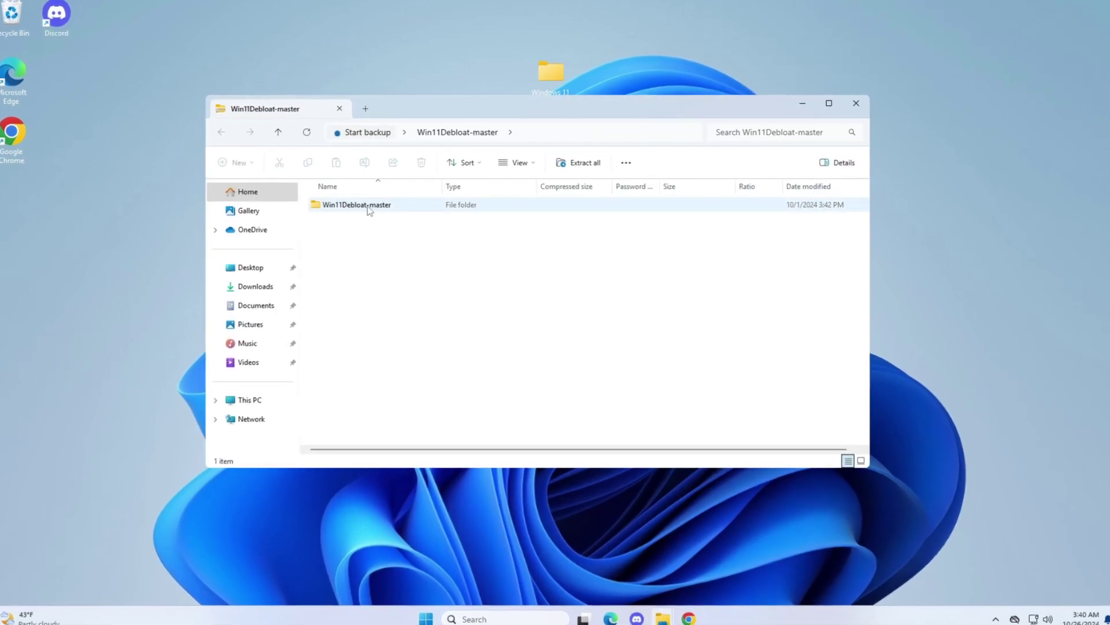
drag(347, 205, 942, 240)
click(886, 91)
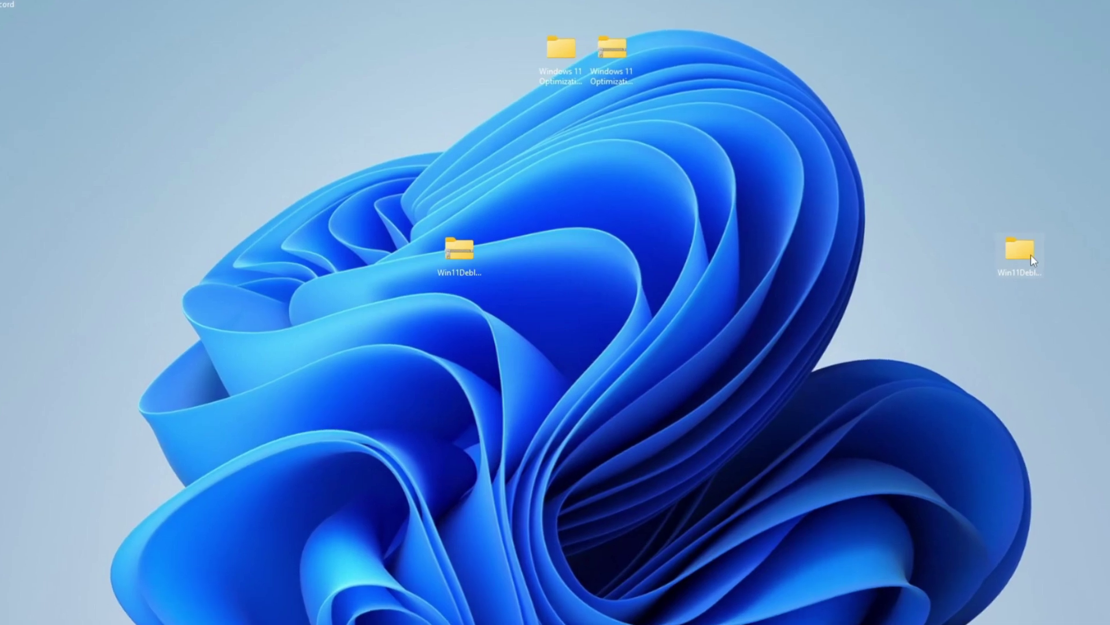
double_click(1023, 250)
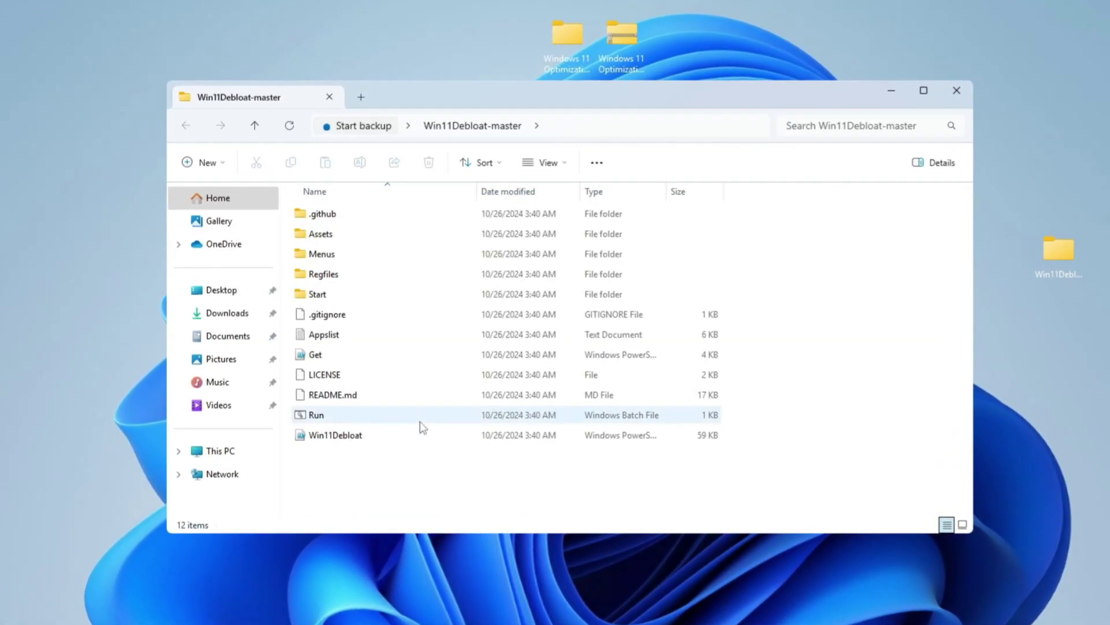
Step: Run Run.bat as administrator, choose Default Mode (1), execute it, and exit when finished
double_click(420, 423)
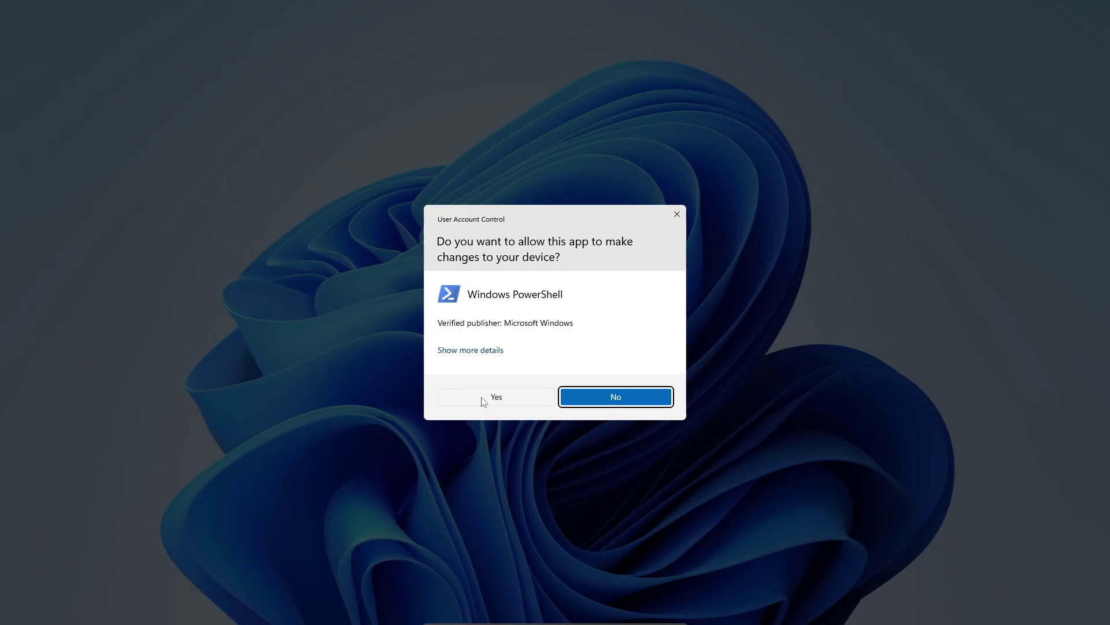
click(485, 399)
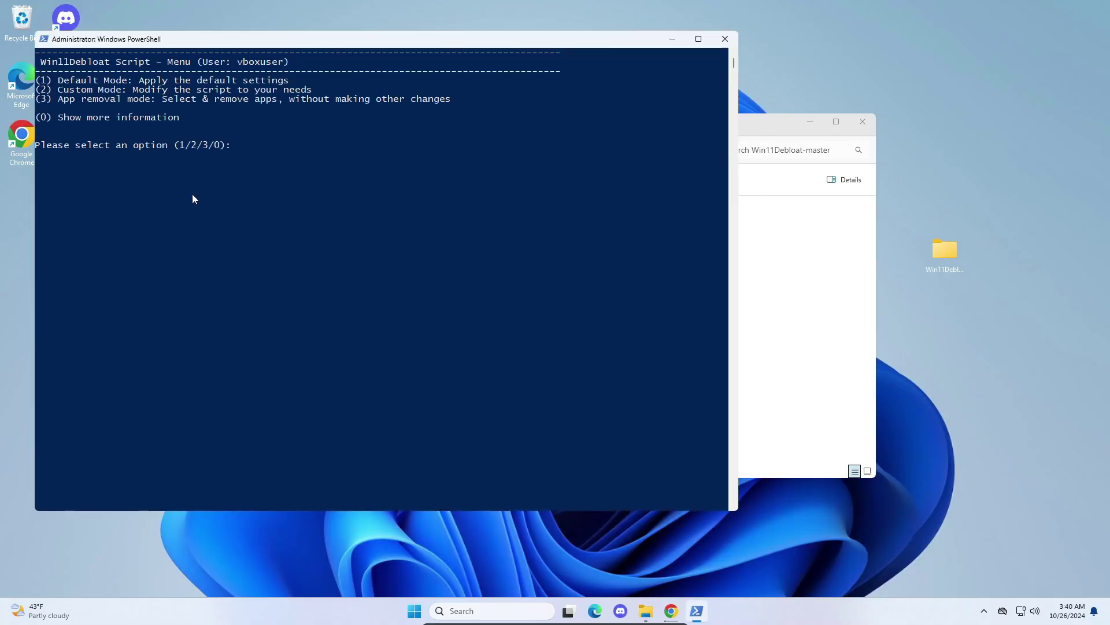
text(1)
key(Return)
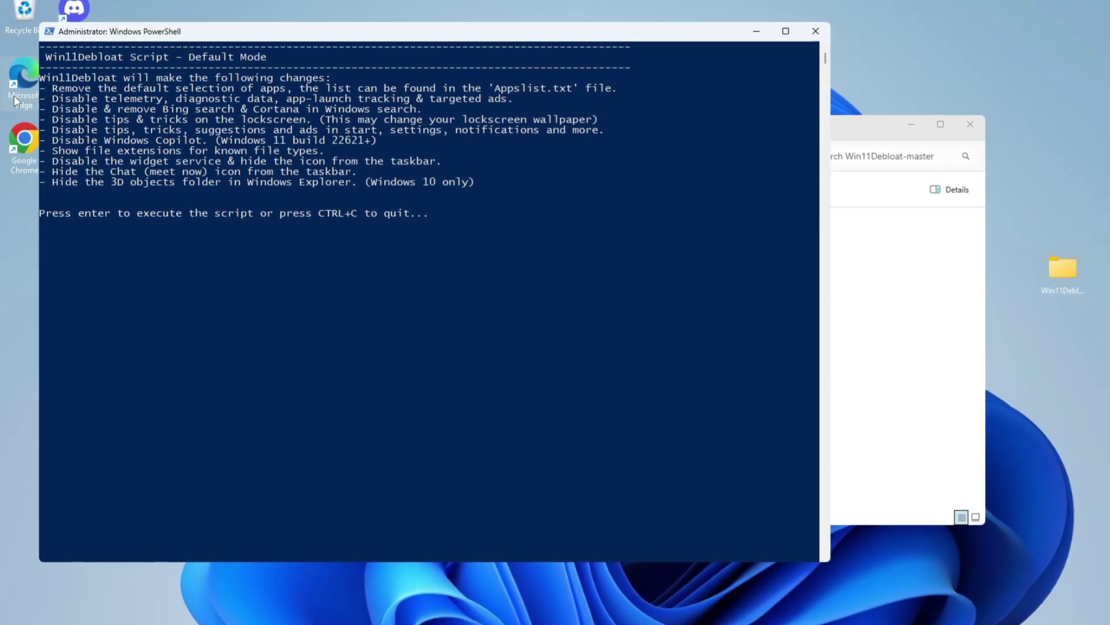
key(Return)
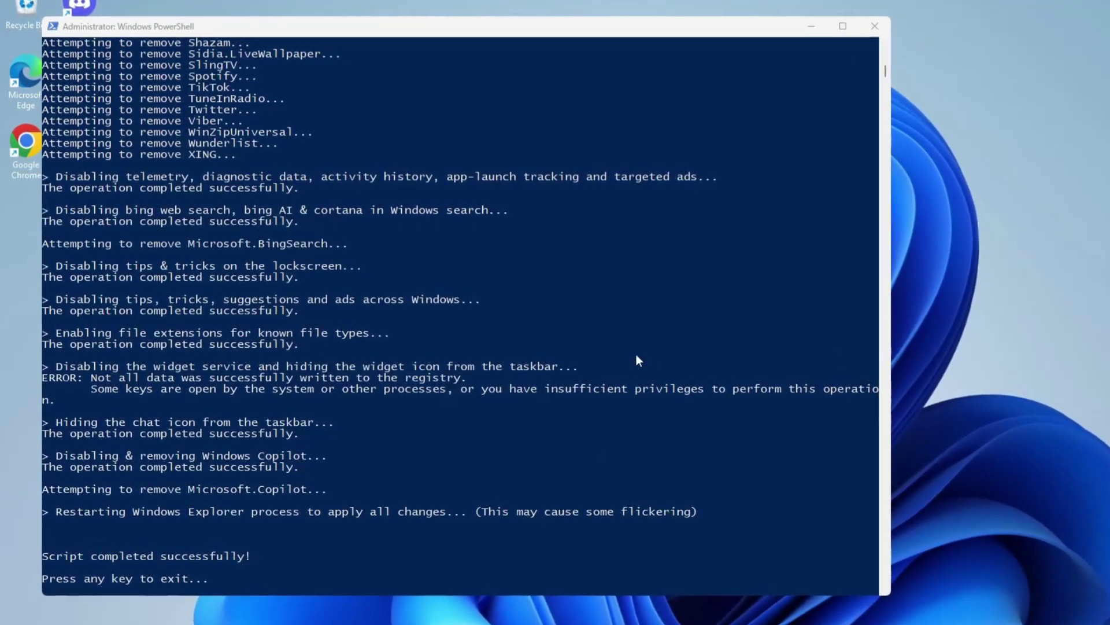
key(Return)
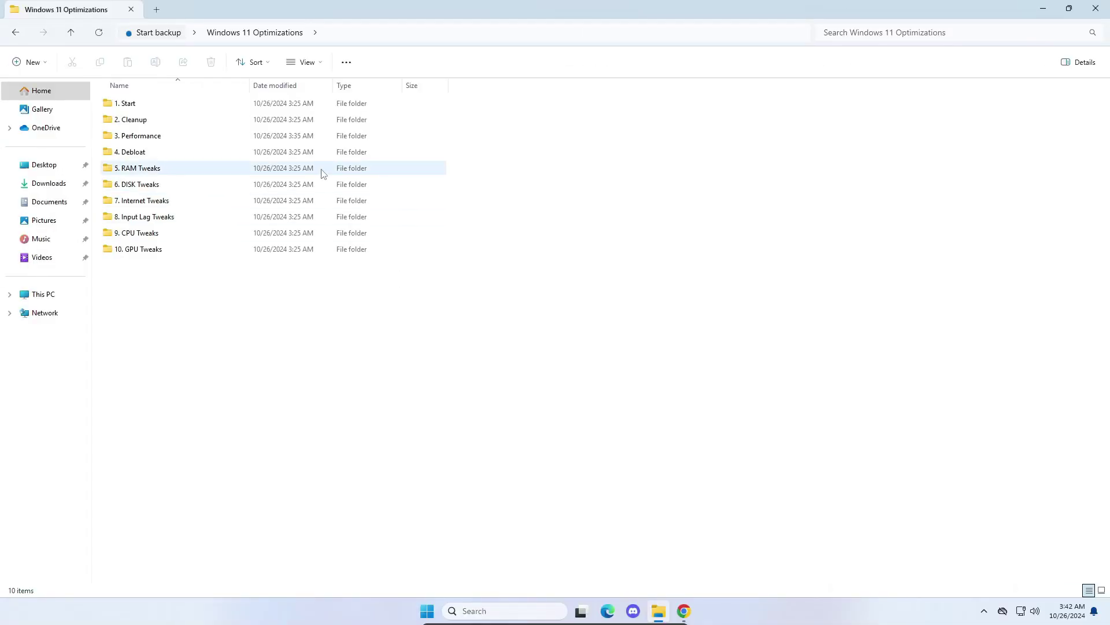
Step: Open 5. RAM Tweaks and confirm 16 GB of installed memory in Task Manager
double_click(323, 174)
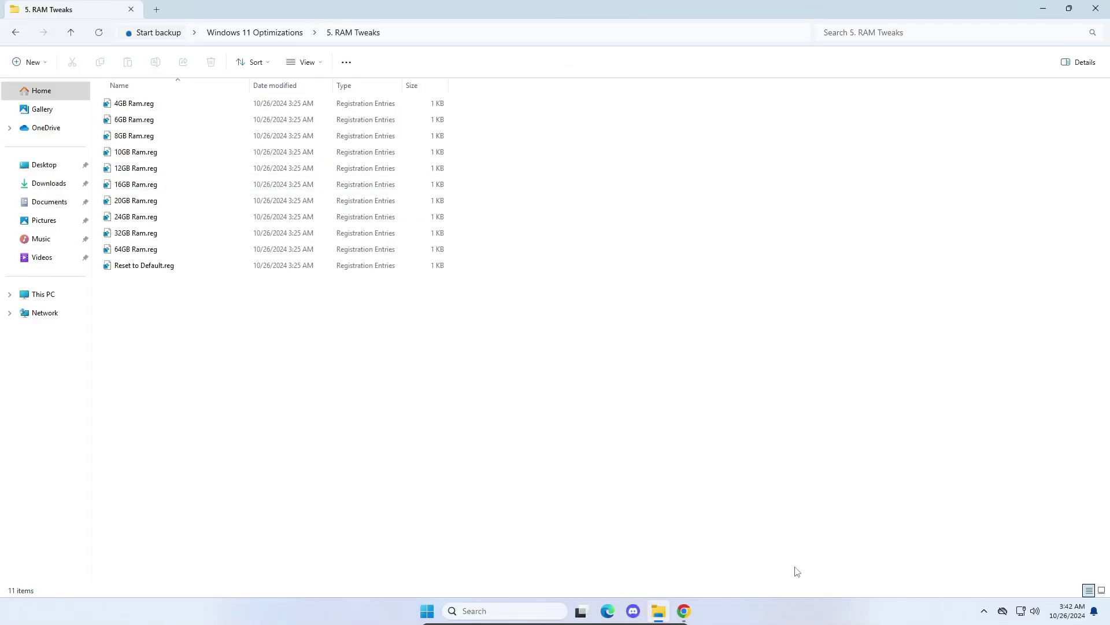
right_click(759, 613)
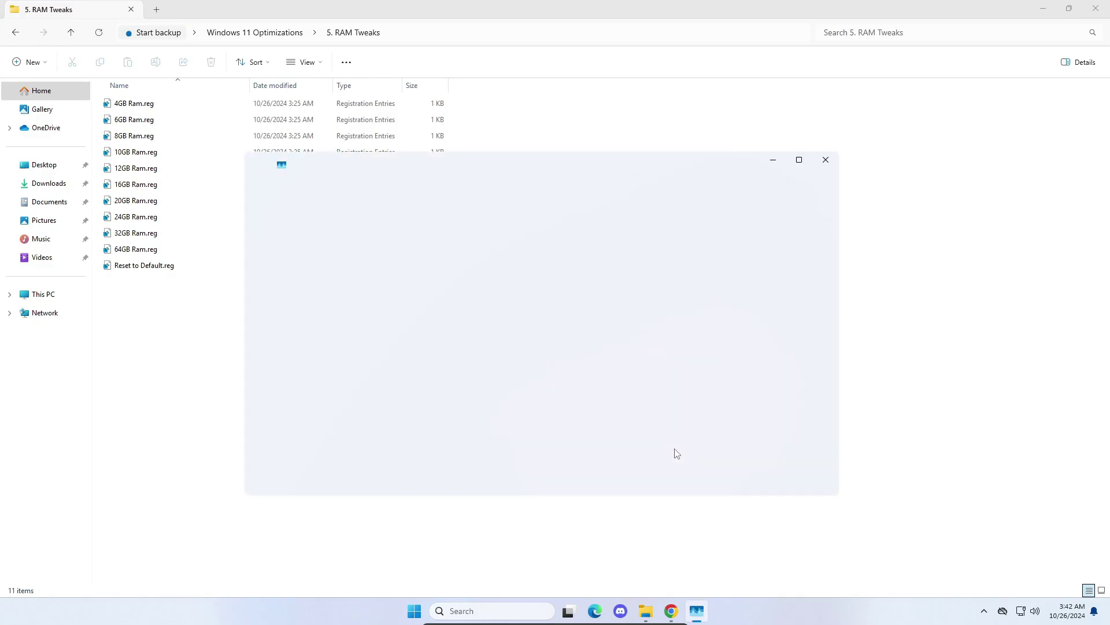
click(325, 246)
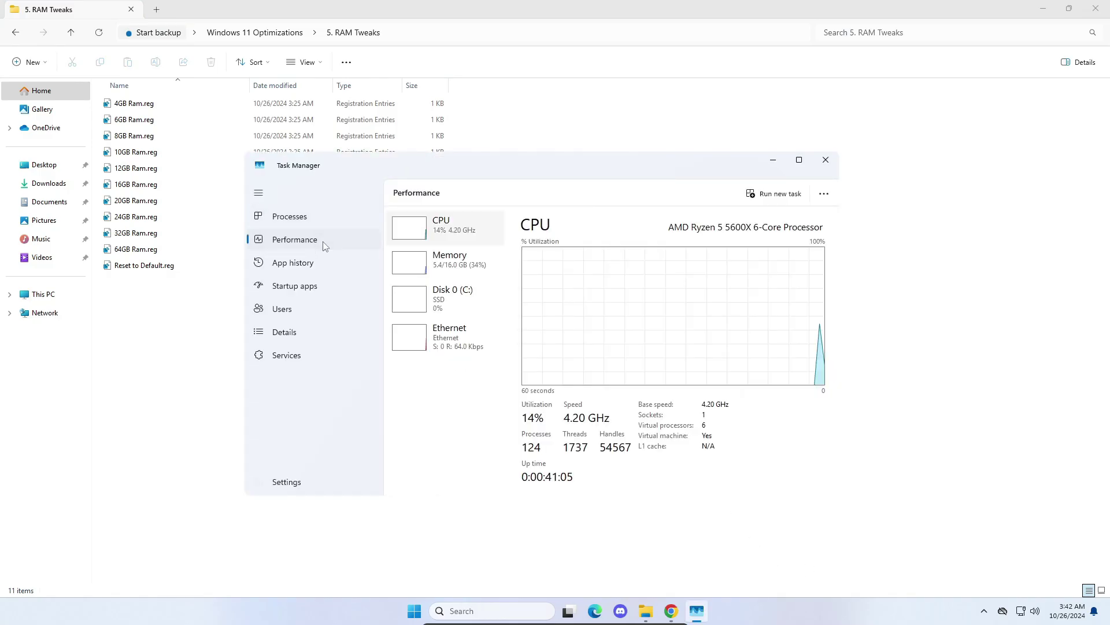
click(455, 276)
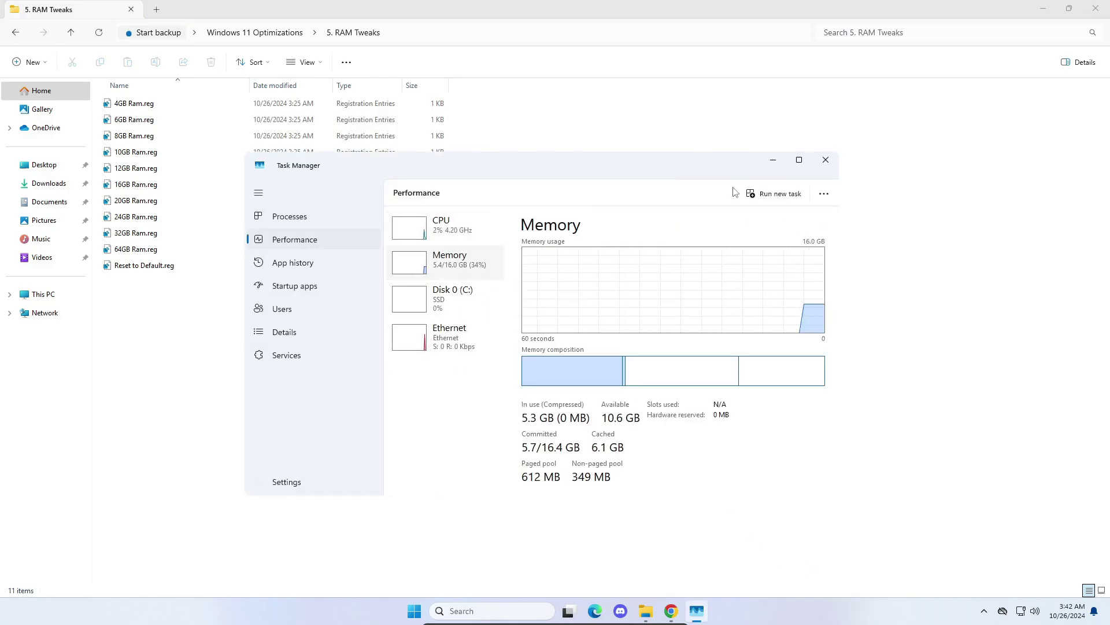
click(826, 167)
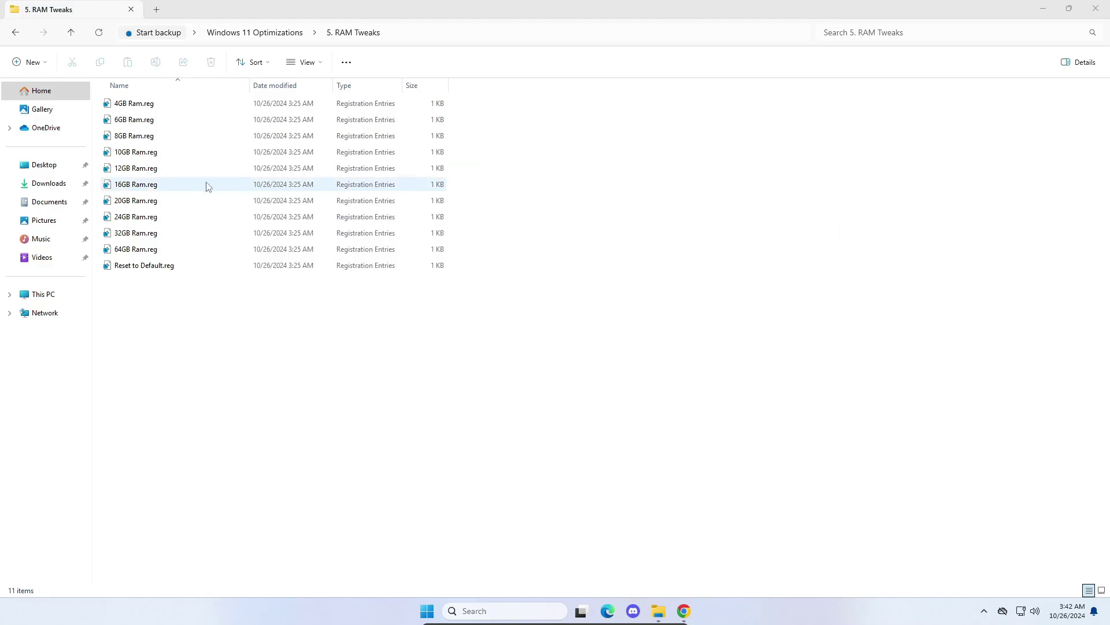
Step: Merge 16GB Ram.reg into the registry, then open the 6. DISK Tweaks folder
double_click(207, 186)
click(598, 316)
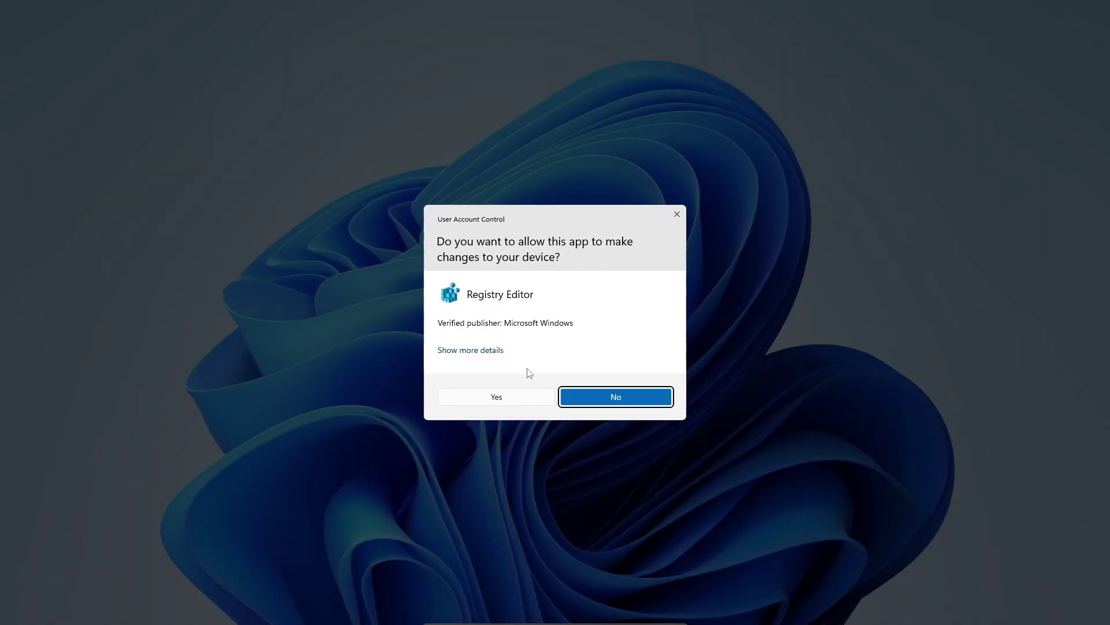
click(495, 398)
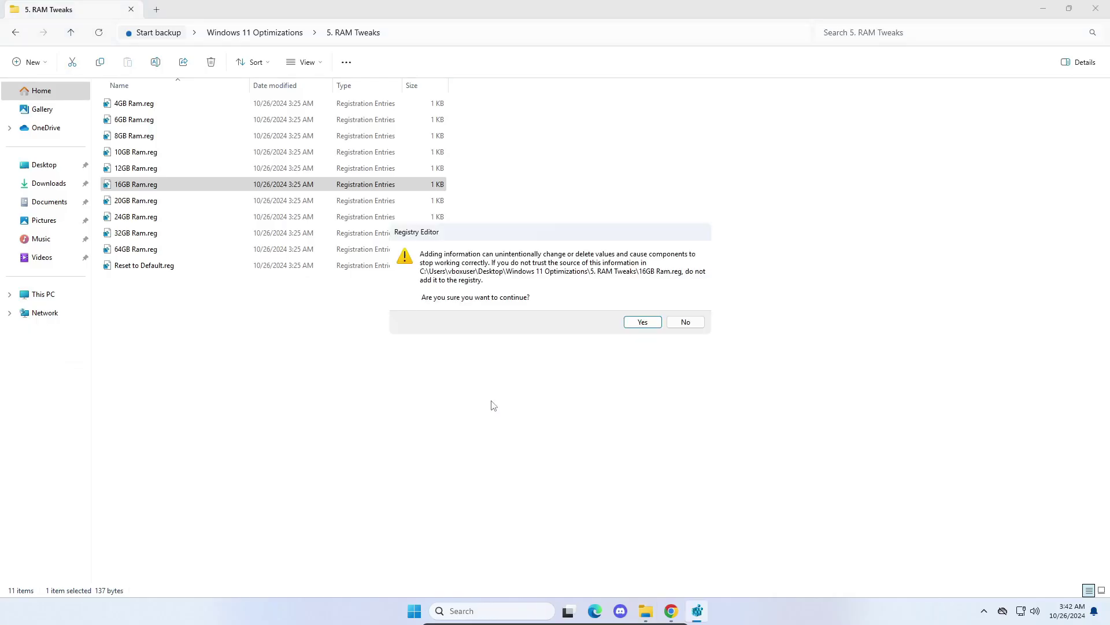
click(643, 322)
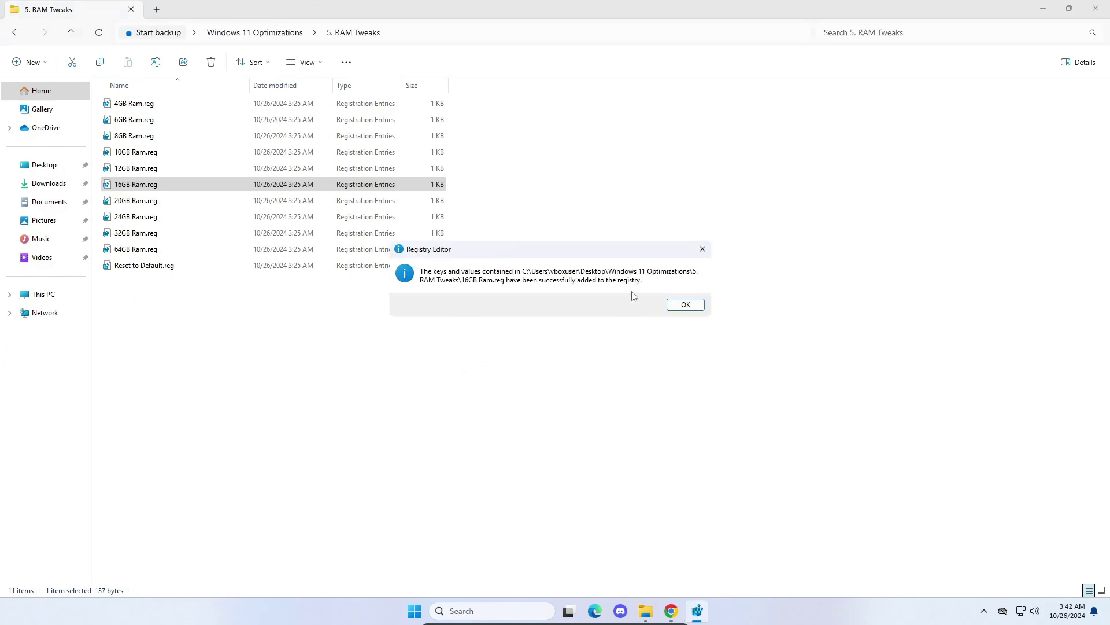
click(685, 304)
right_click(749, 610)
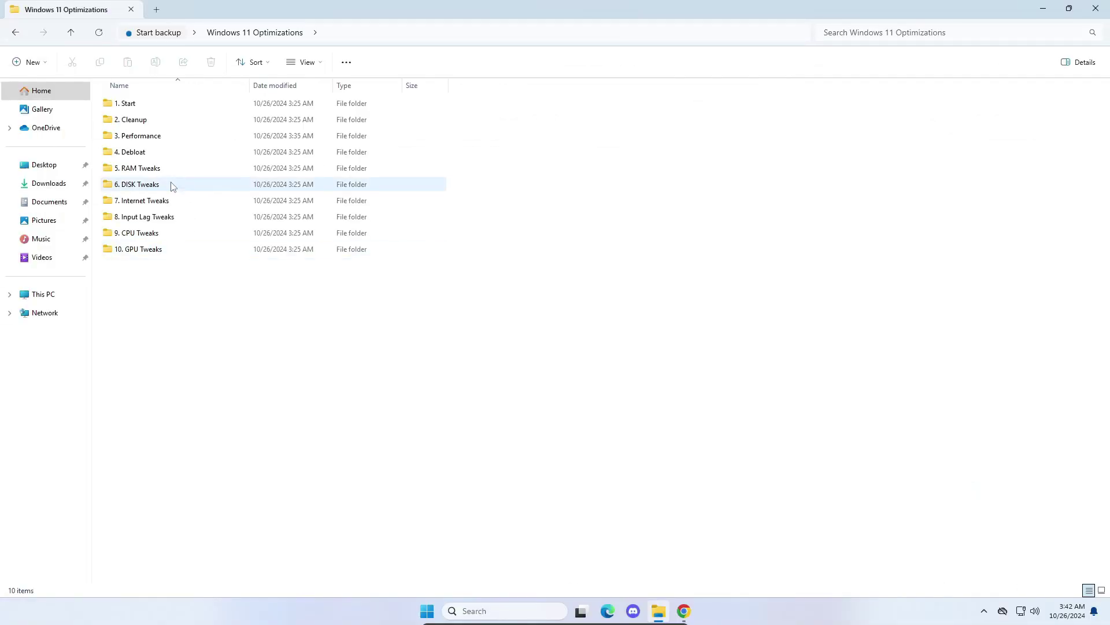
double_click(173, 186)
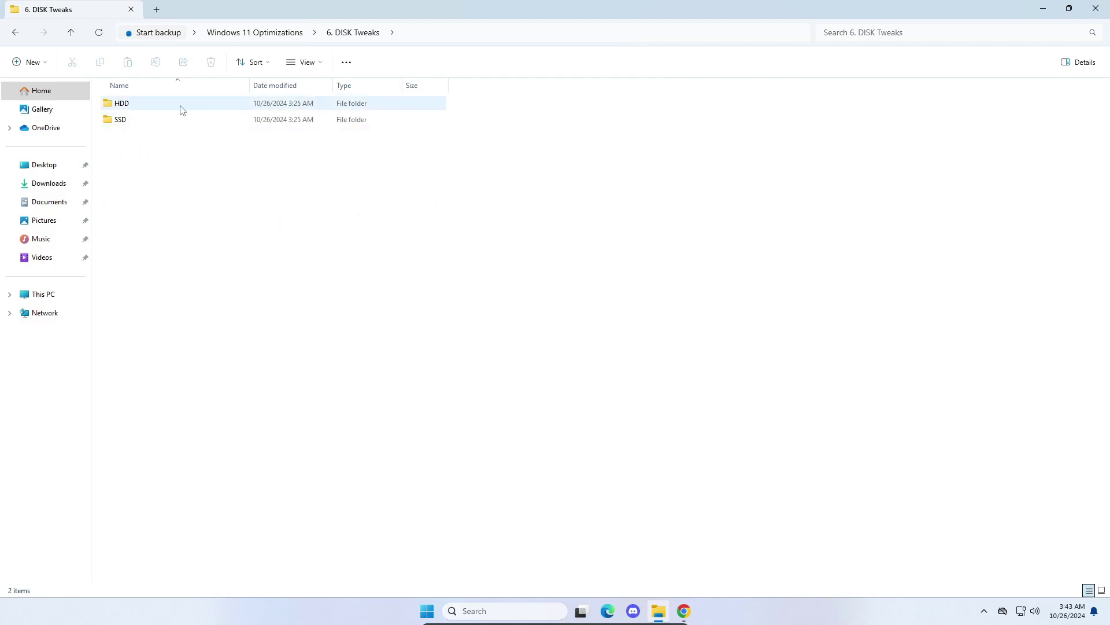
Step: Check in Task Manager's Performance view that Disk 0 (C:) is an SSD
click(730, 607)
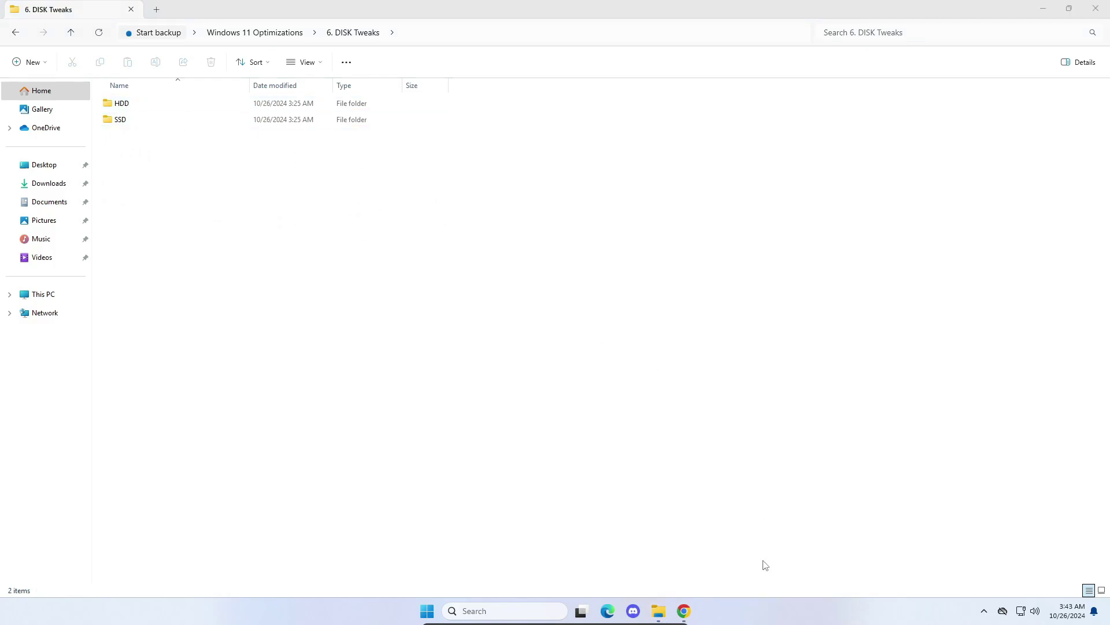
key(ctrl+shift+Escape)
click(345, 249)
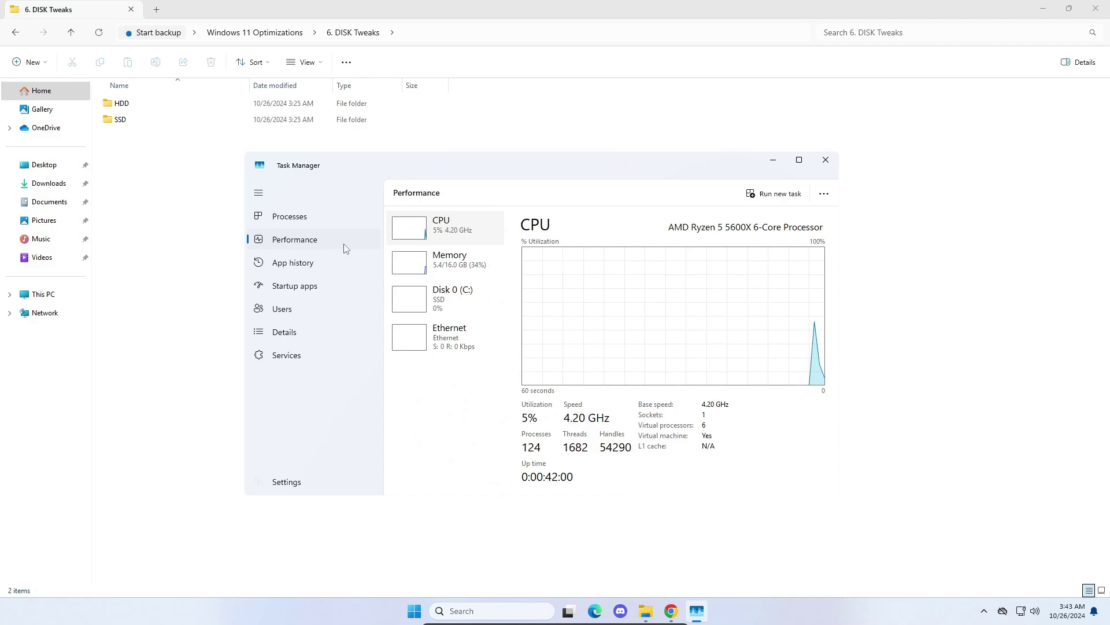
click(456, 300)
click(826, 160)
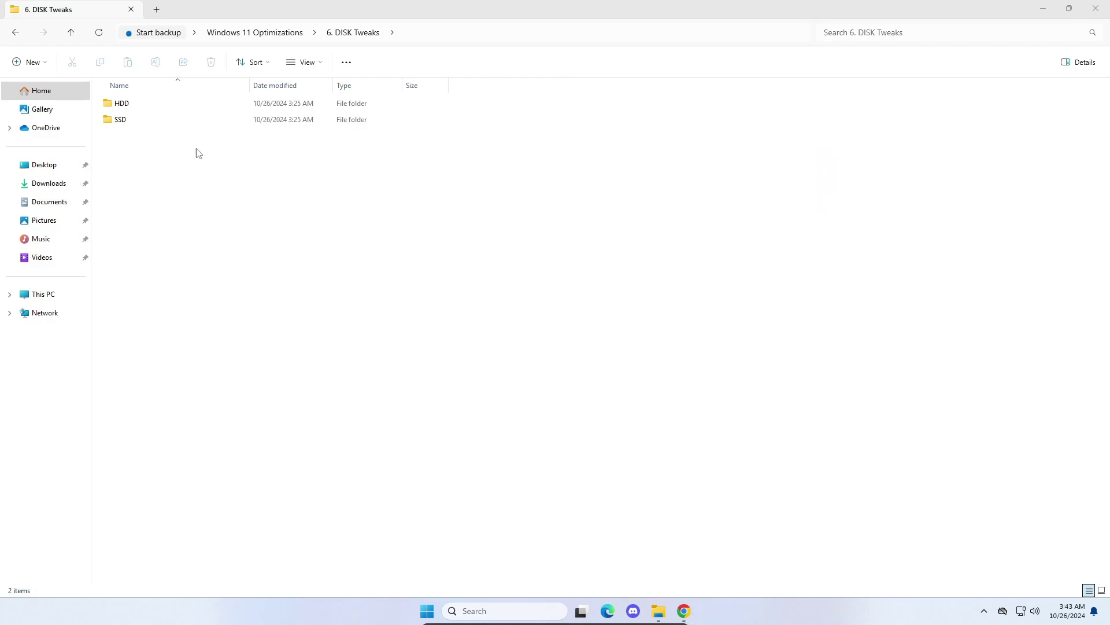
Step: Open the SSD folder and run SSD Tweak.bat as administrator
double_click(122, 122)
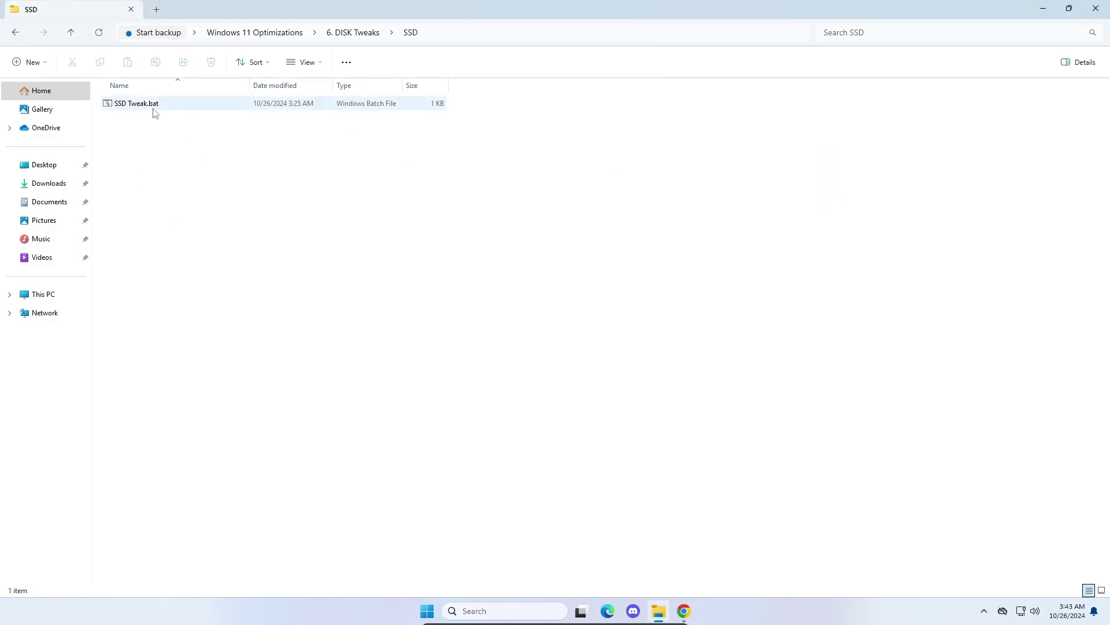
right_click(170, 106)
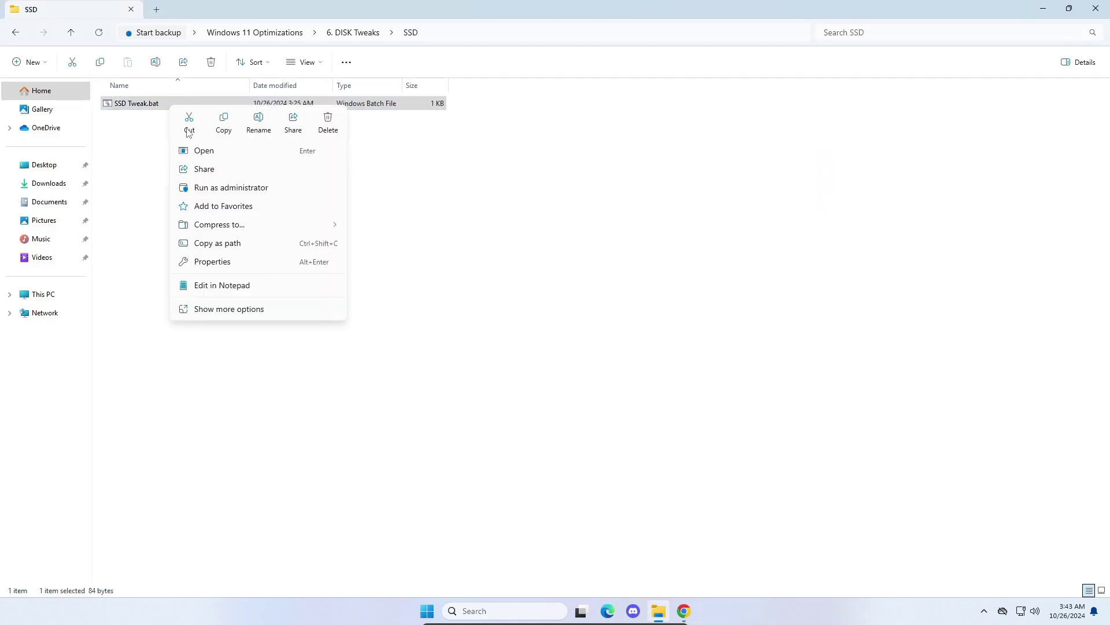
click(216, 189)
click(475, 395)
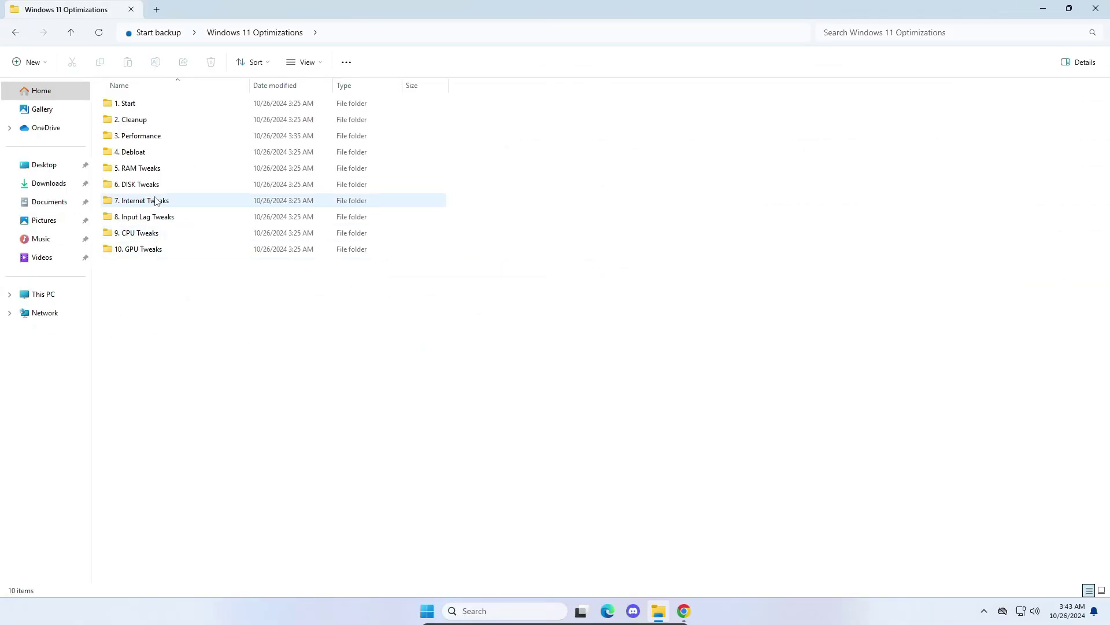
Step: Run Network Restart.bat from 7. Internet Tweaks as administrator, bypassing SmartScreen
double_click(347, 200)
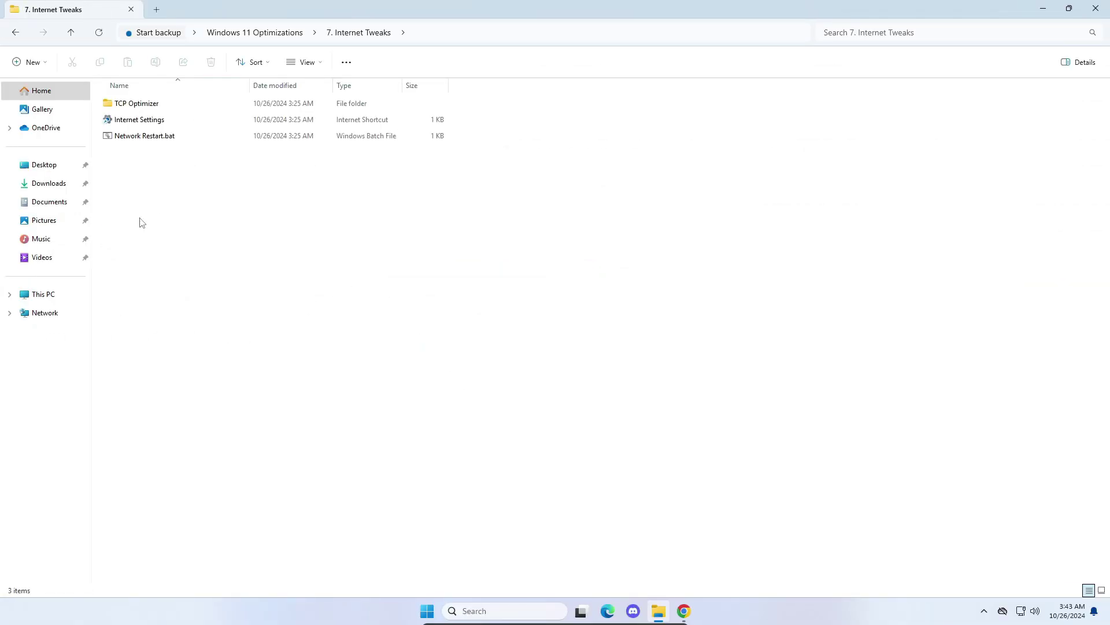
click(150, 139)
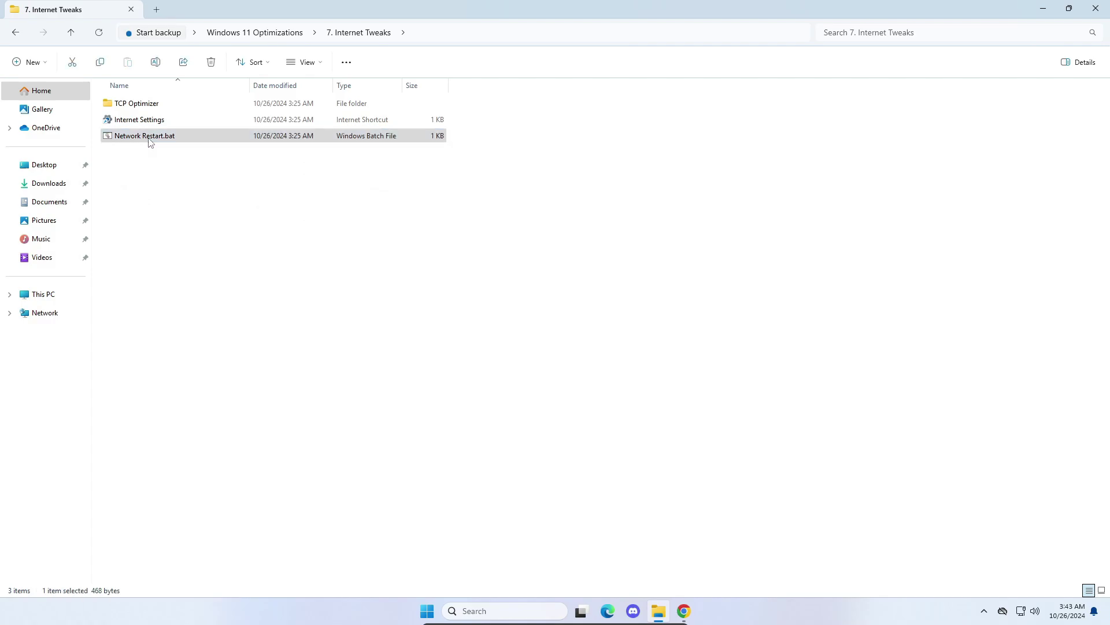
right_click(150, 142)
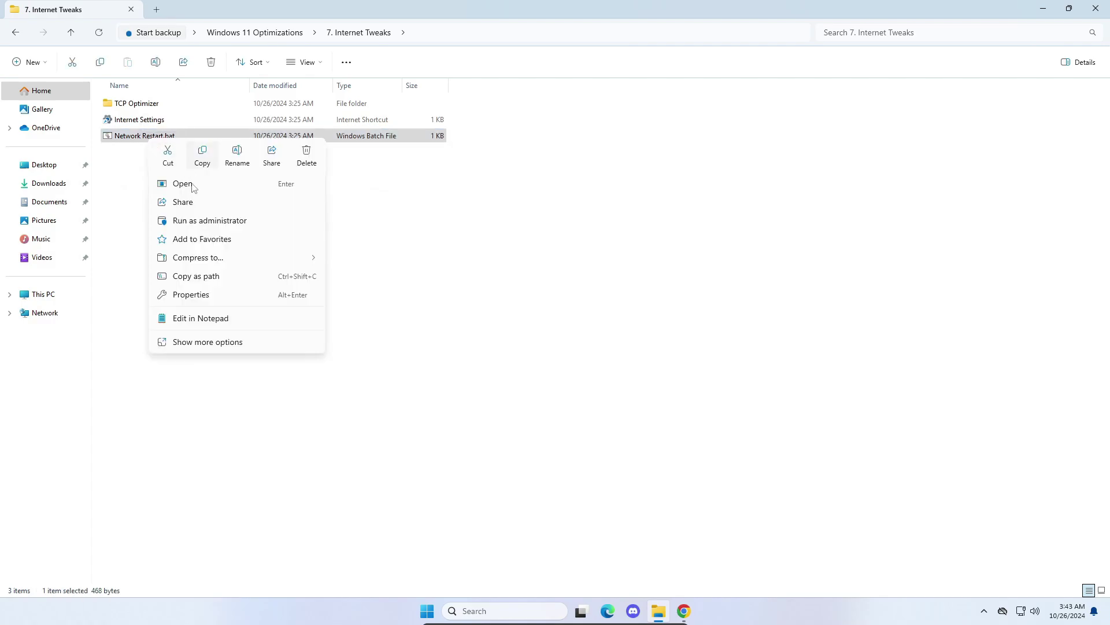
click(215, 222)
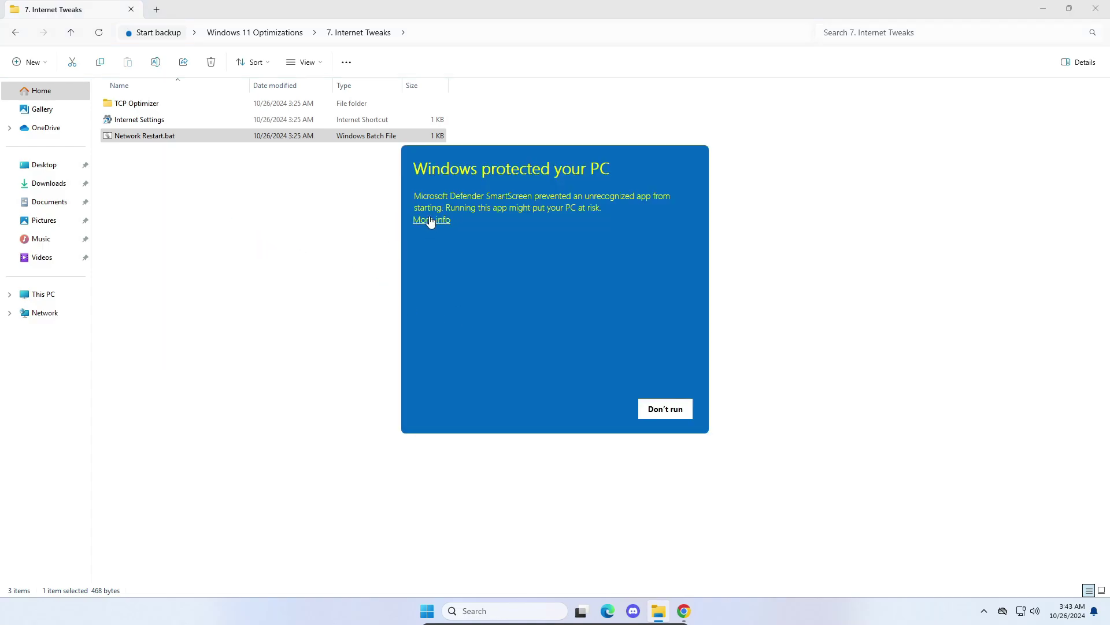
click(601, 411)
key(alt+y)
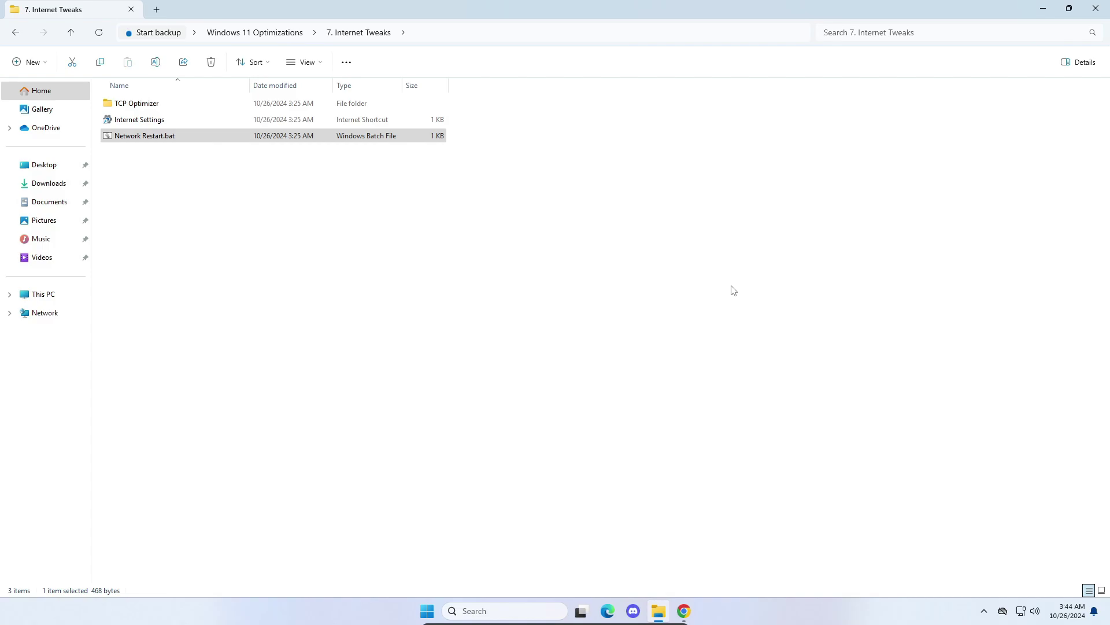
click(320, 252)
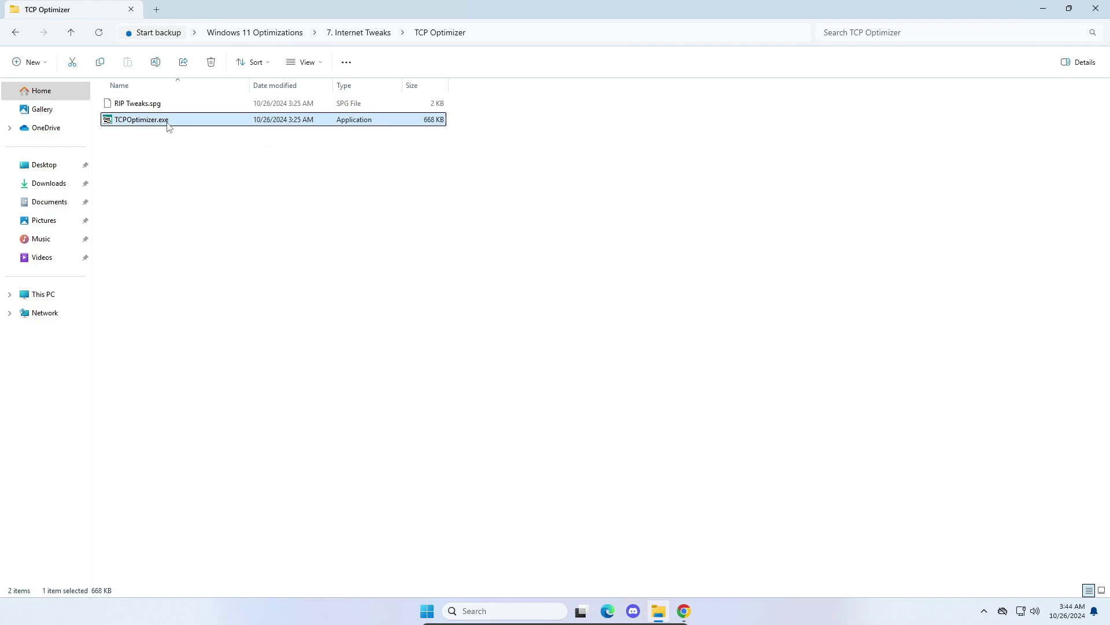
Step: Launch TCPOptimizer.exe as administrator and import the RIP Tweaks.spg profile
right_click(168, 123)
click(241, 203)
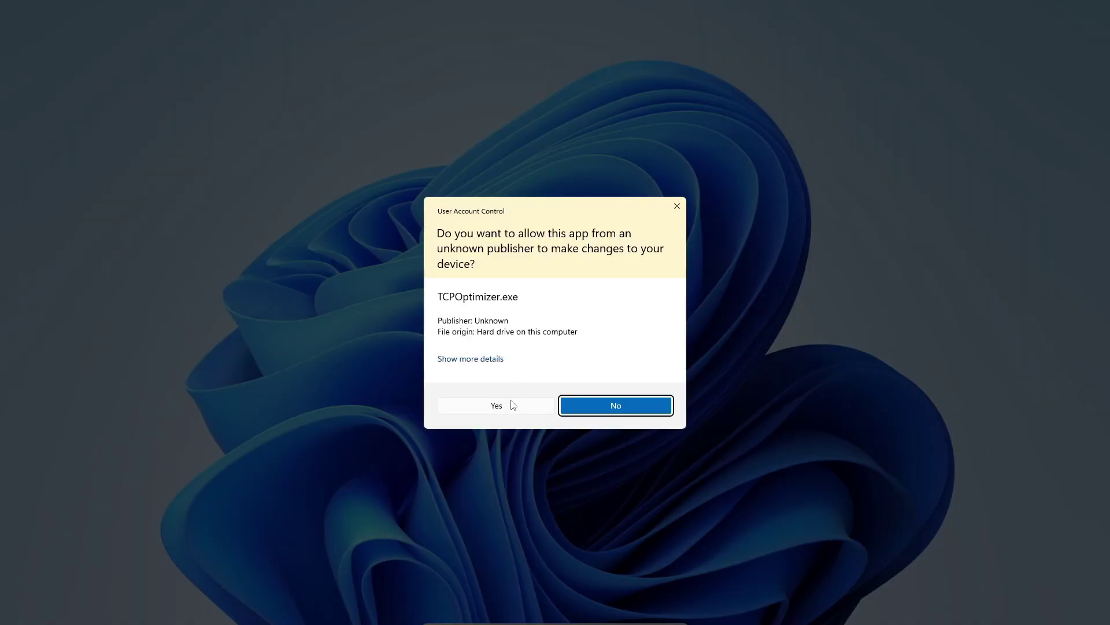
click(528, 402)
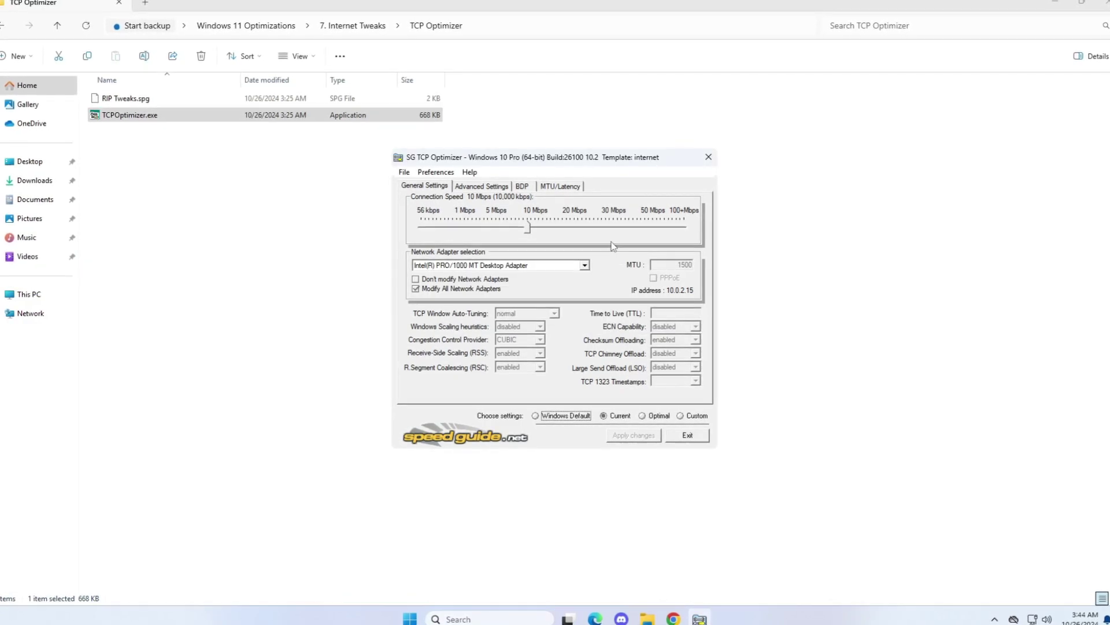
click(404, 173)
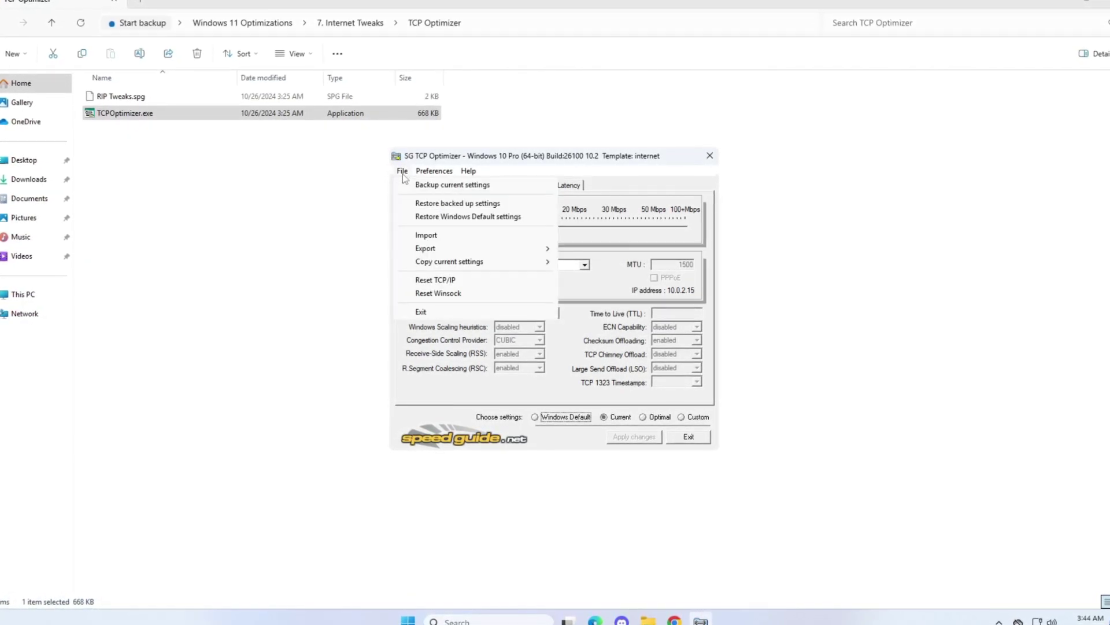
click(426, 234)
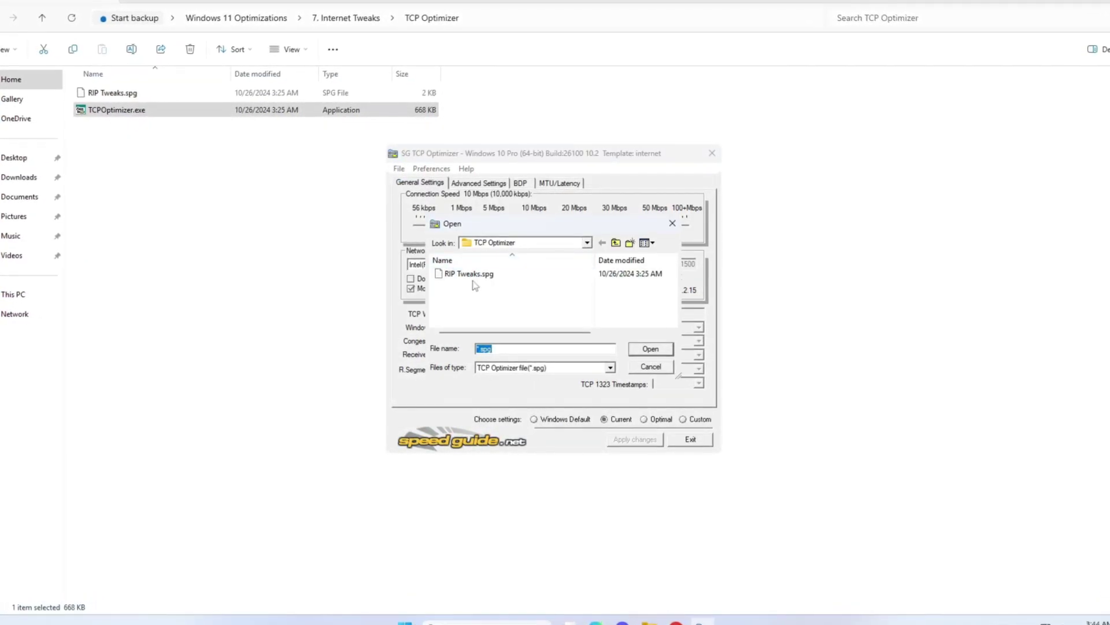
click(502, 284)
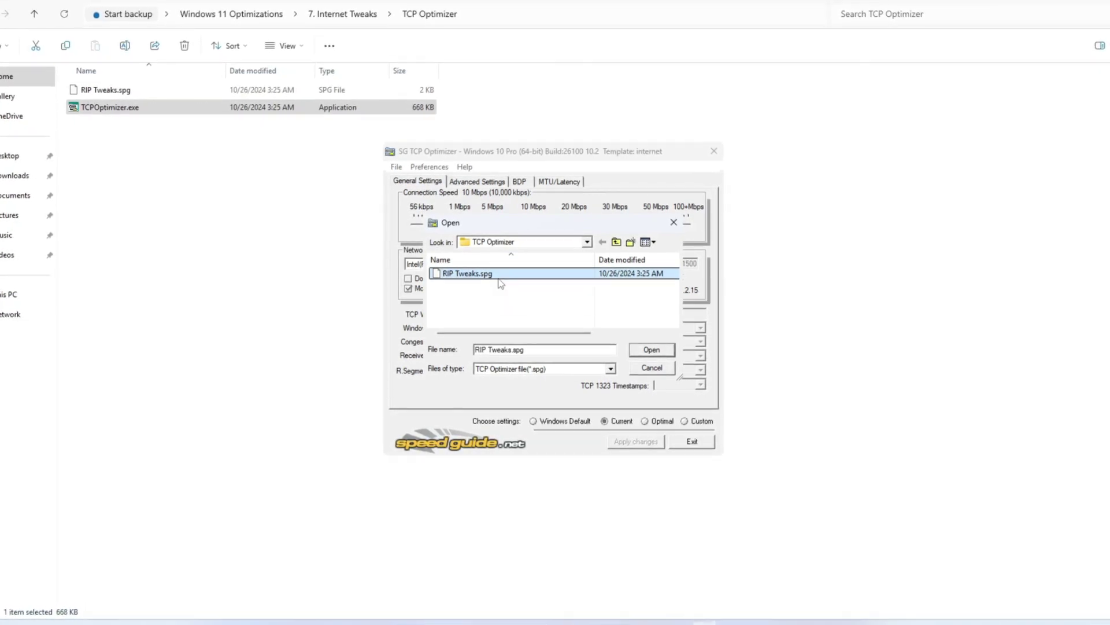
double_click(501, 284)
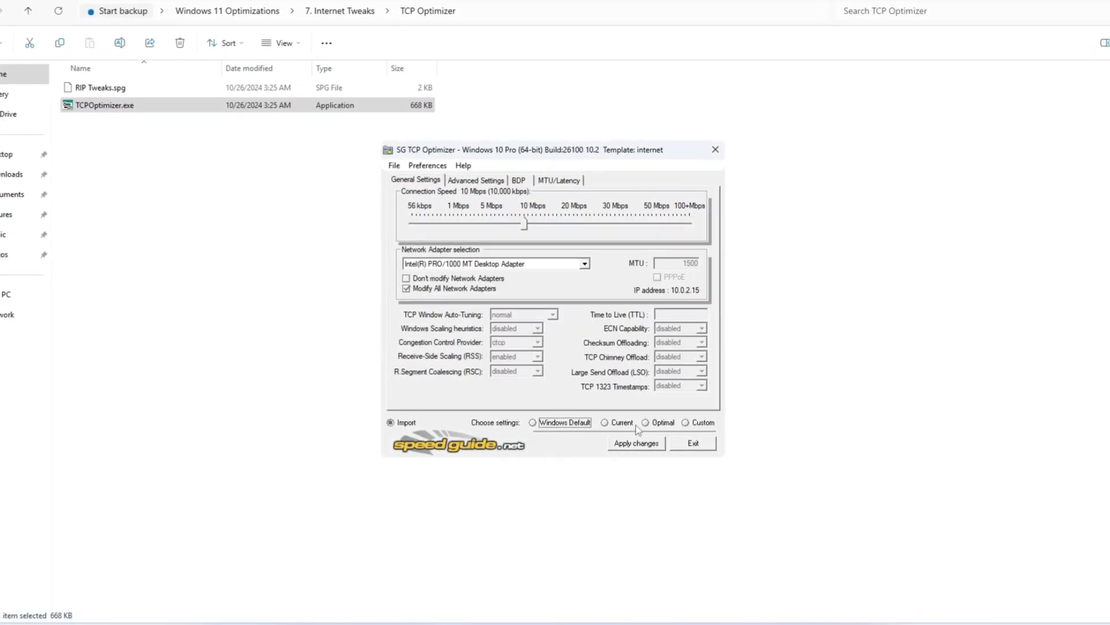
Step: Apply the imported settings, decline the reboot, and exit TCP Optimizer
click(623, 450)
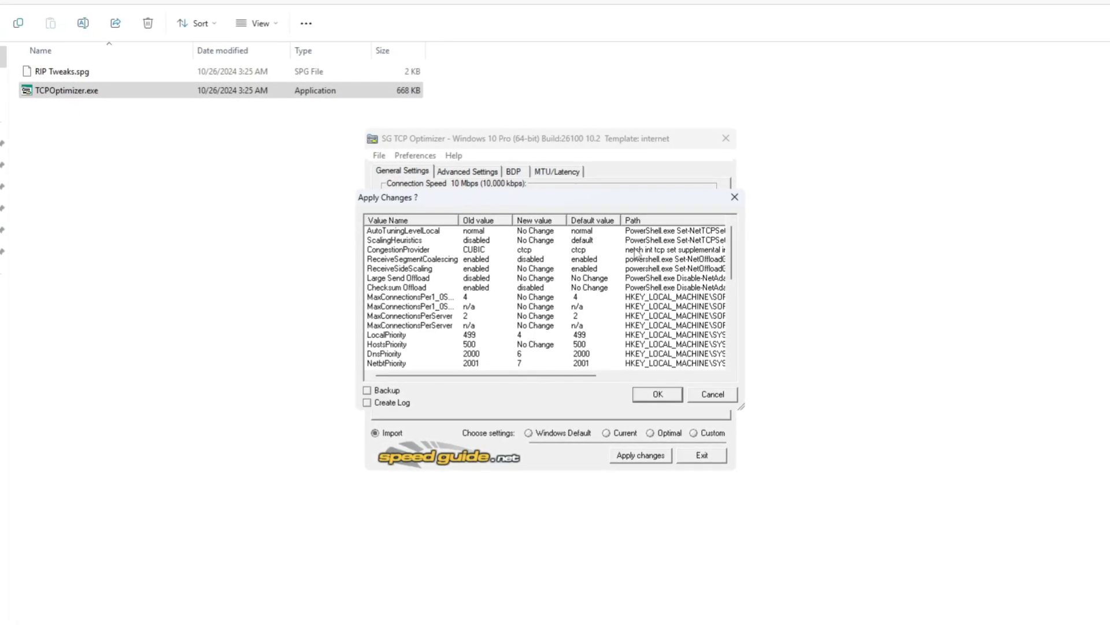
click(643, 394)
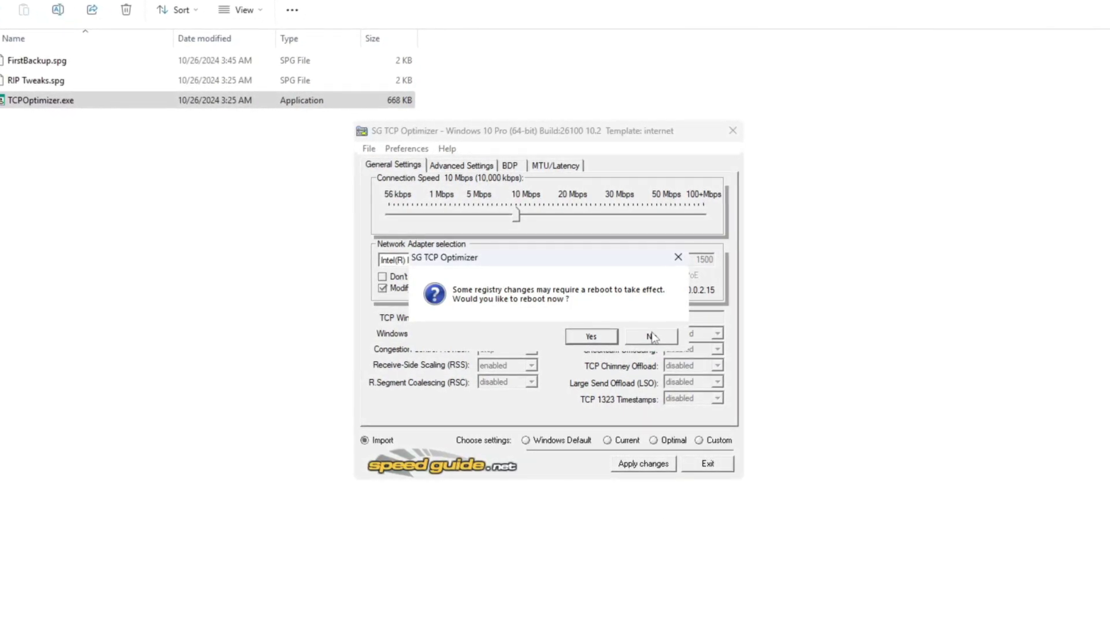
click(651, 337)
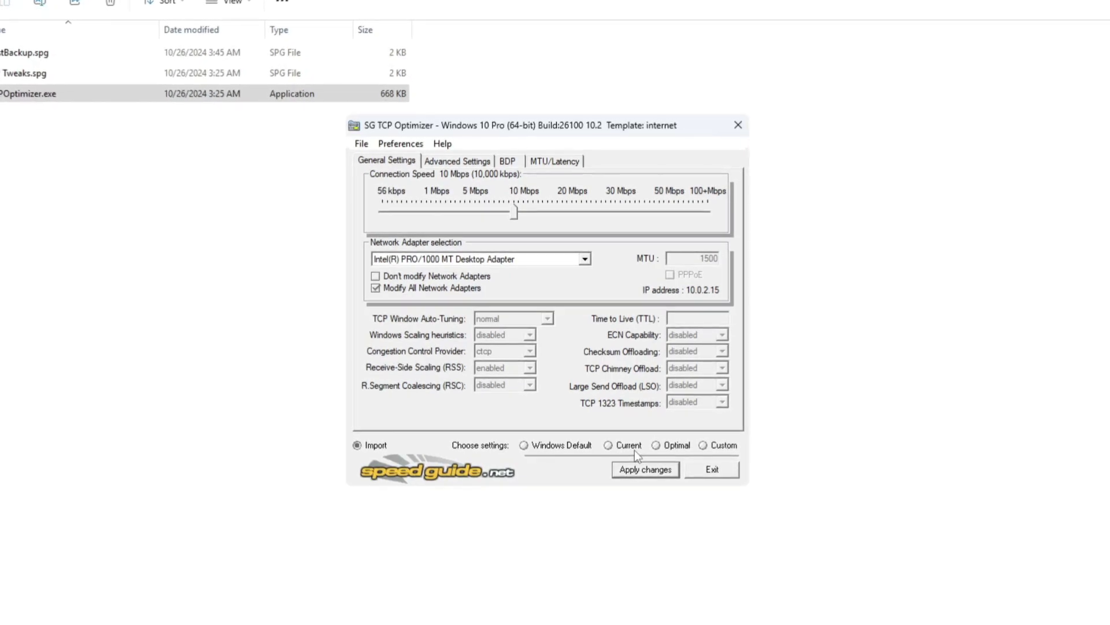
click(522, 446)
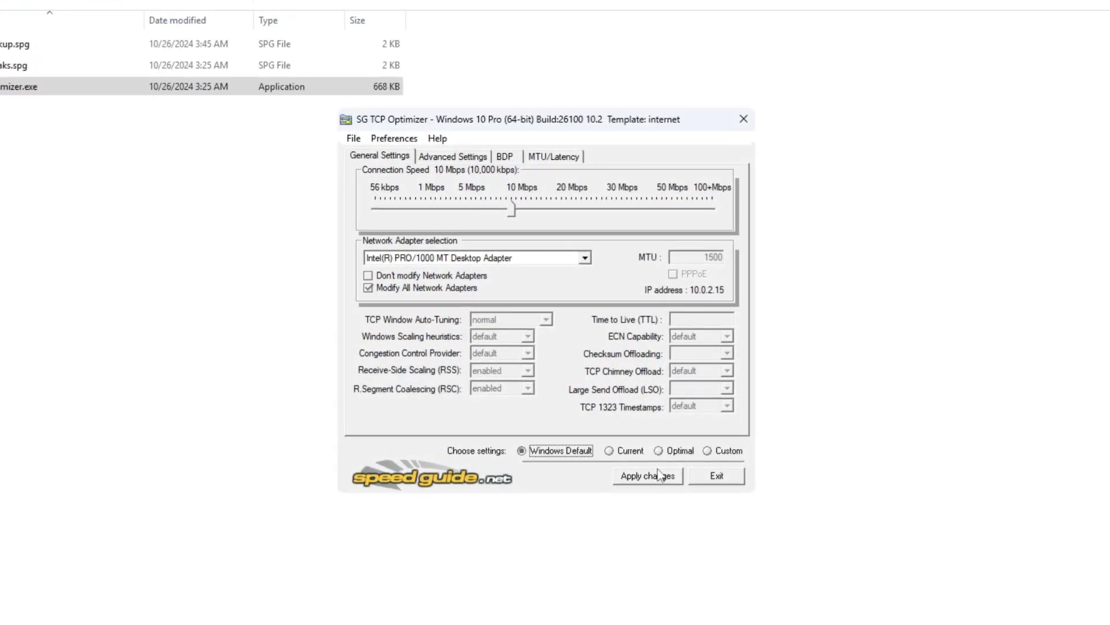
click(716, 477)
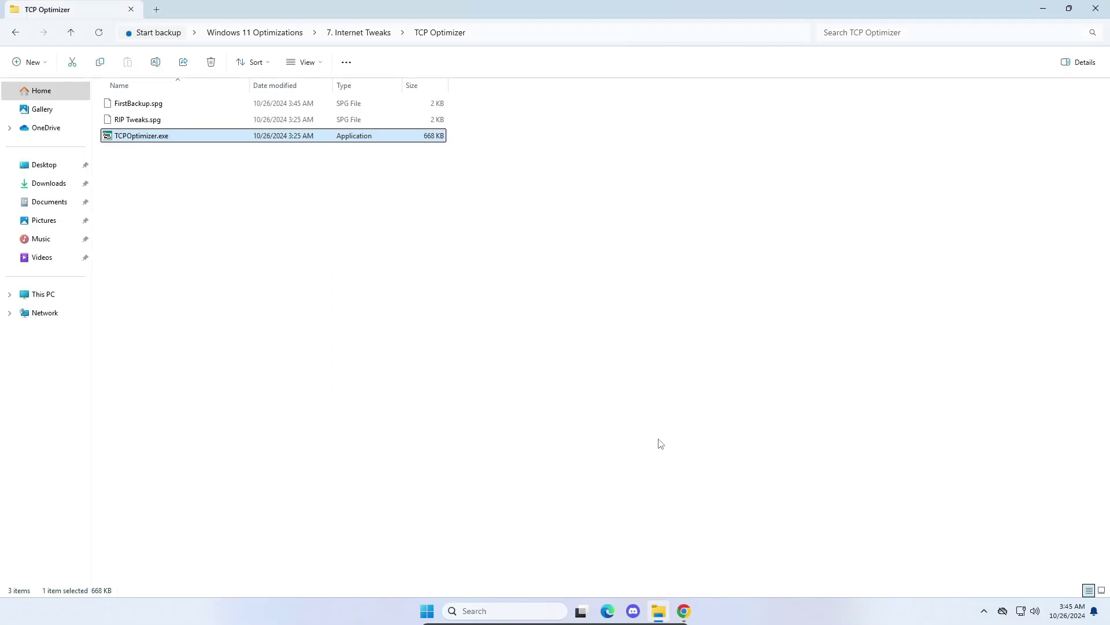